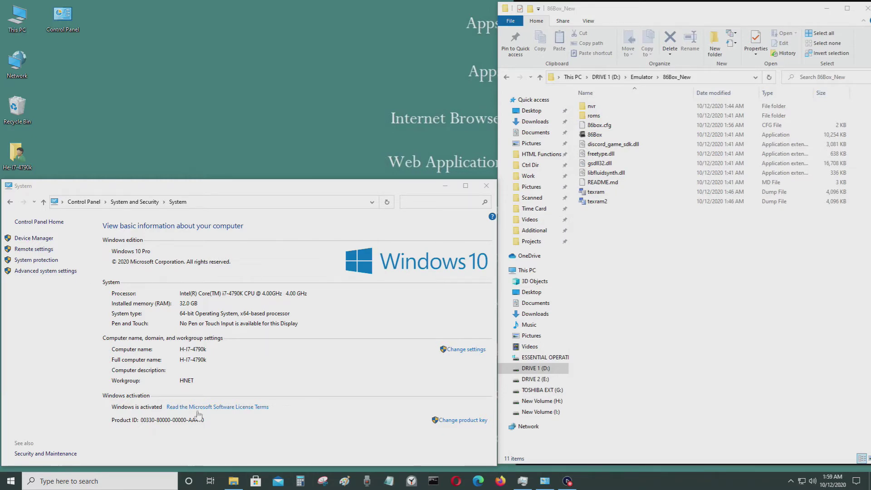
- Check which display adapter the Windows 10 host uses in Device Manager, and close Device Manager
left_click(34, 239)
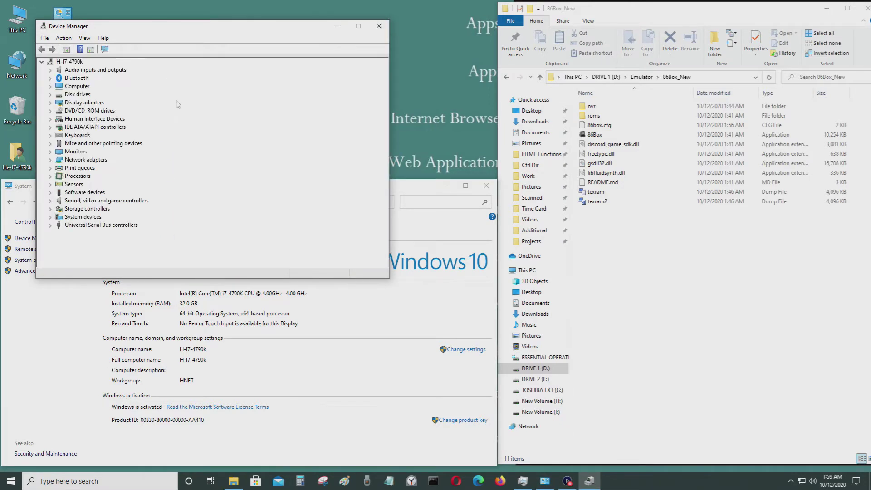
double_click(86, 103)
left_click(110, 111)
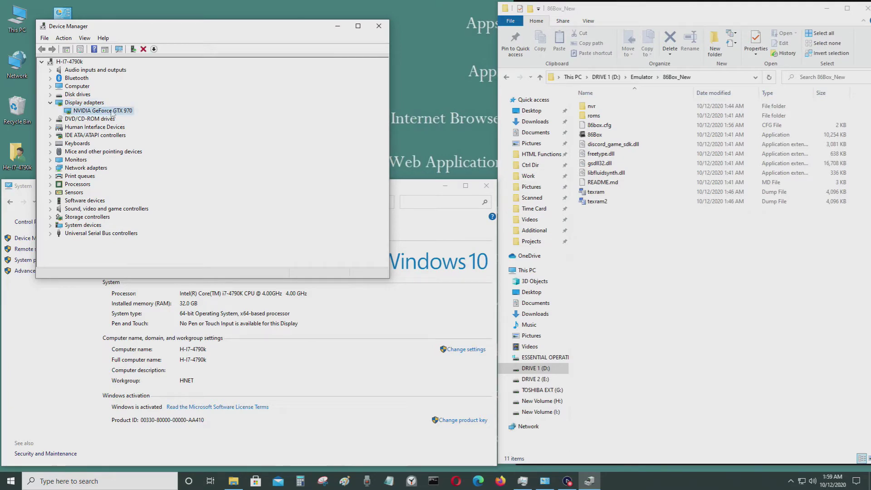
left_click(379, 26)
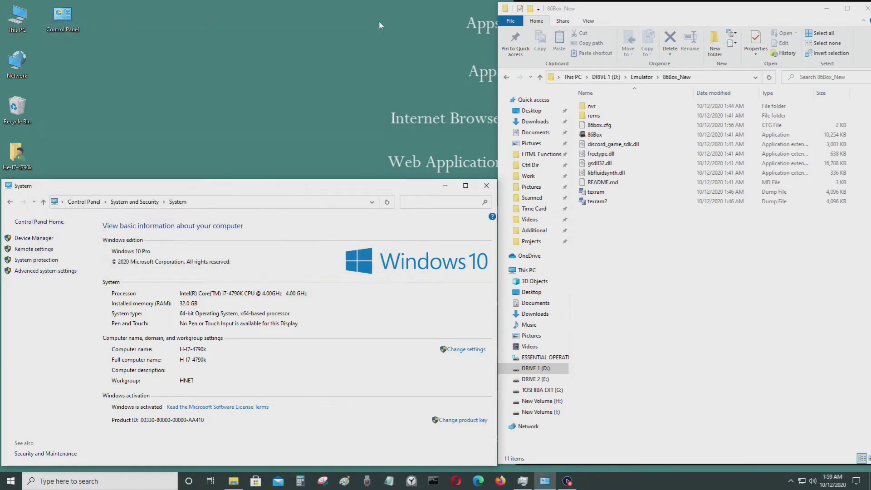
- Launch 86Box from the 86Box_New folder, let Windows 98 boot, and move the emulator window clear of the host's System details
left_click(628, 135)
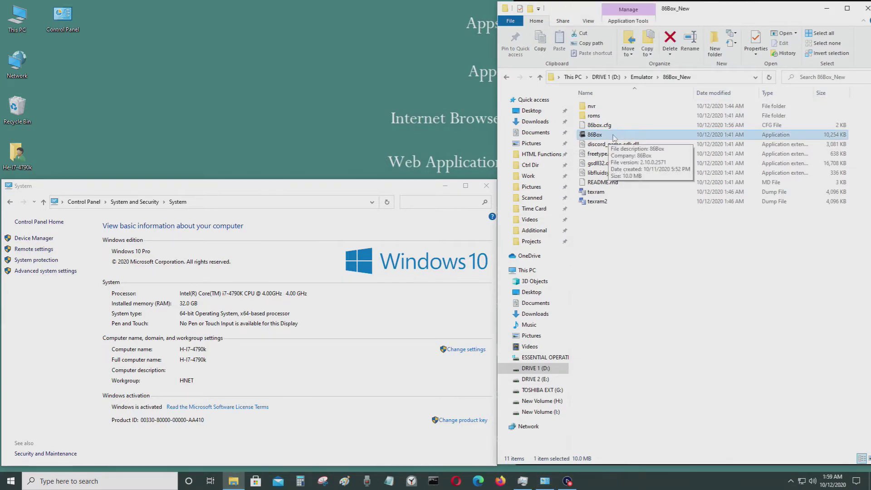
double_click(614, 135)
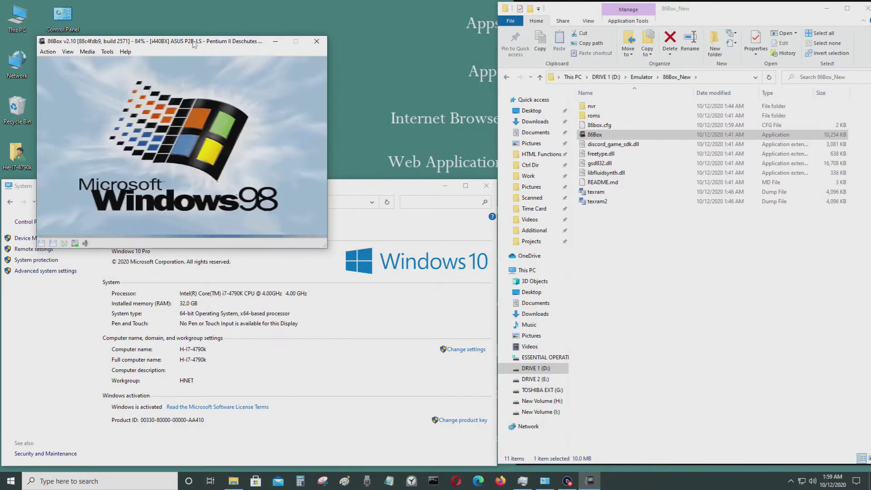
left_click_drag(194, 44, 435, 107)
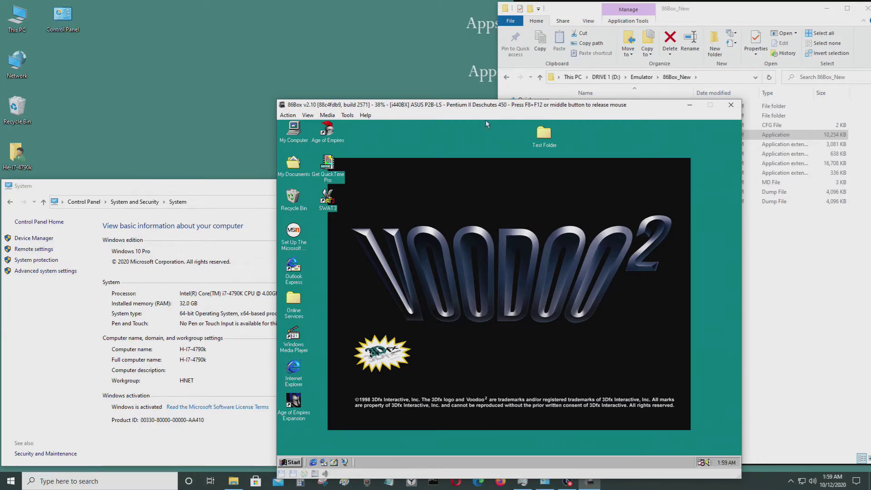
key("F8+F12")
left_click_drag(485, 104, 556, 67)
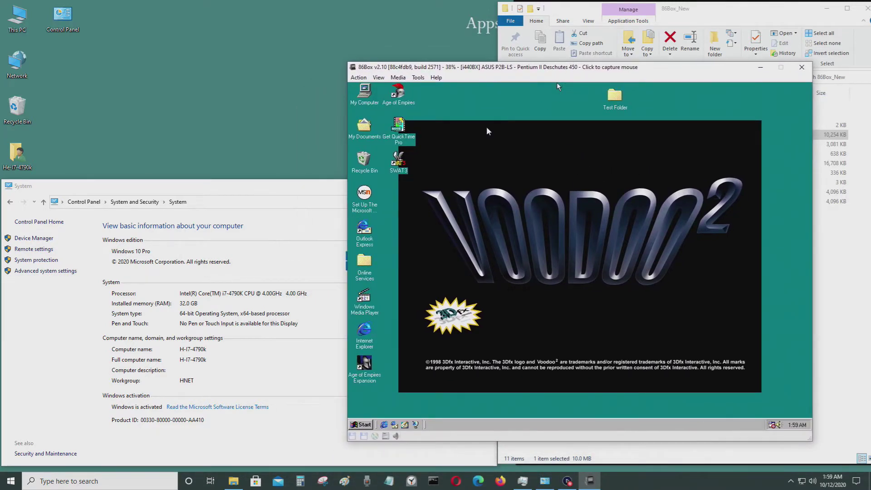
- Capture the mouse in 86Box, open the Windows 98 Start menu, and release the mouse back to the host
left_click(348, 84)
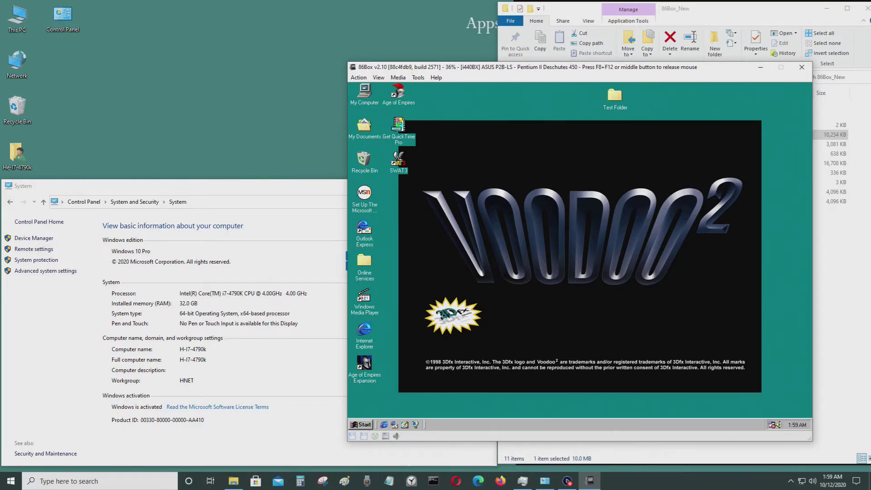
left_click(360, 425)
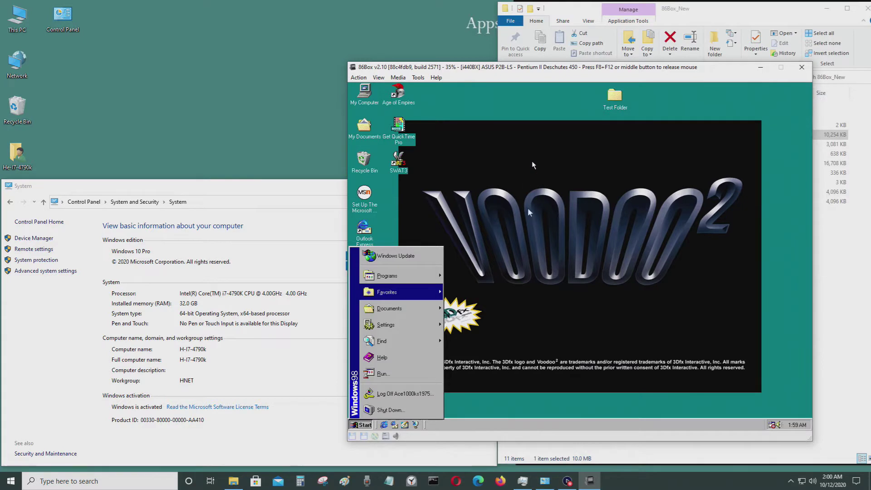
key("F8+F12")
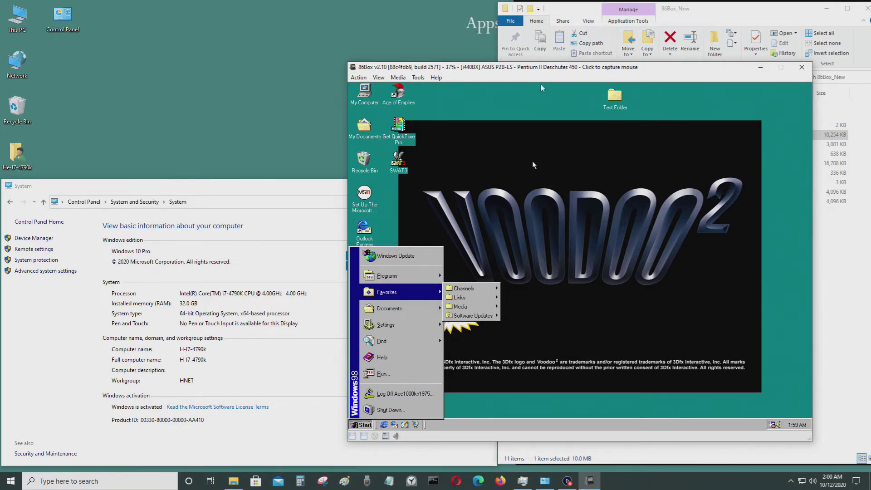
- Open the Windows 10 Task Manager and place it beside the 86Box window
left_click(288, 57)
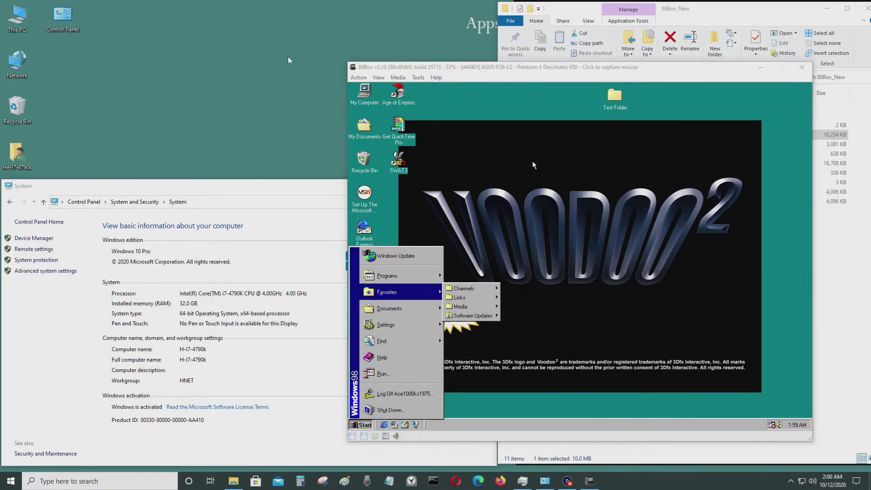
key("ctrl+shift+Escape")
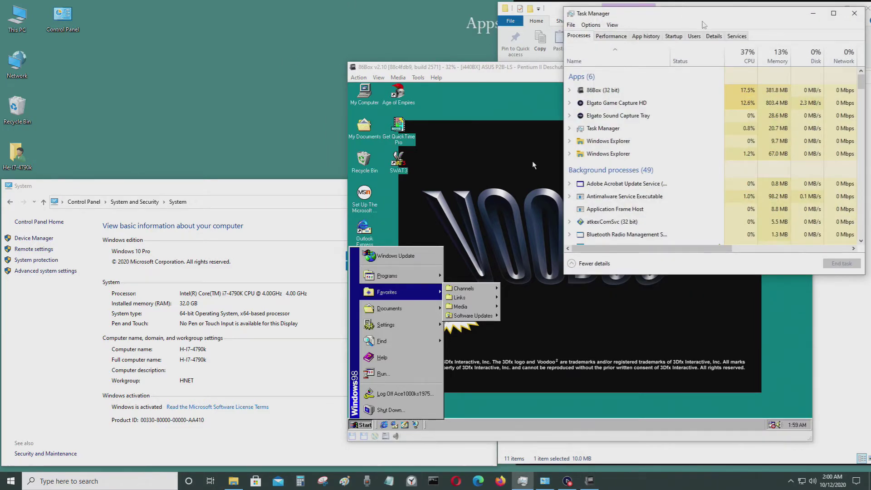
left_click_drag(735, 22, 183, 20)
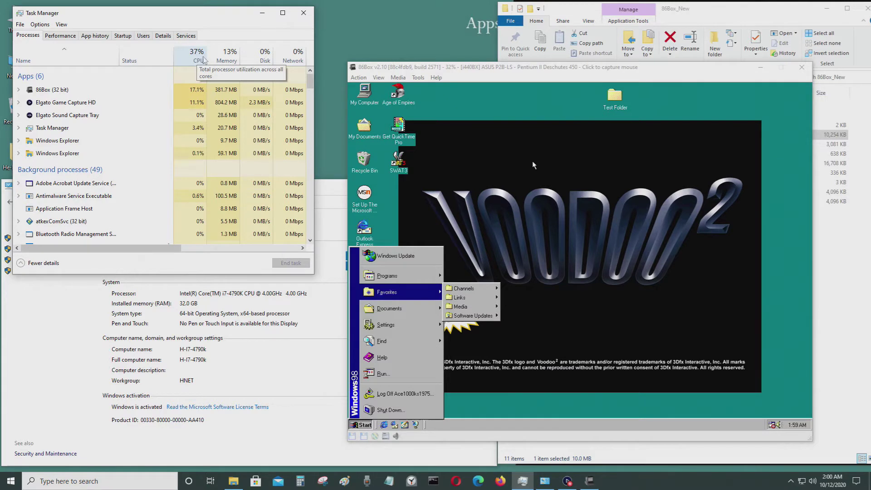
- Return to the 86Box window and open the Control Panel in Windows 98
left_click(481, 69)
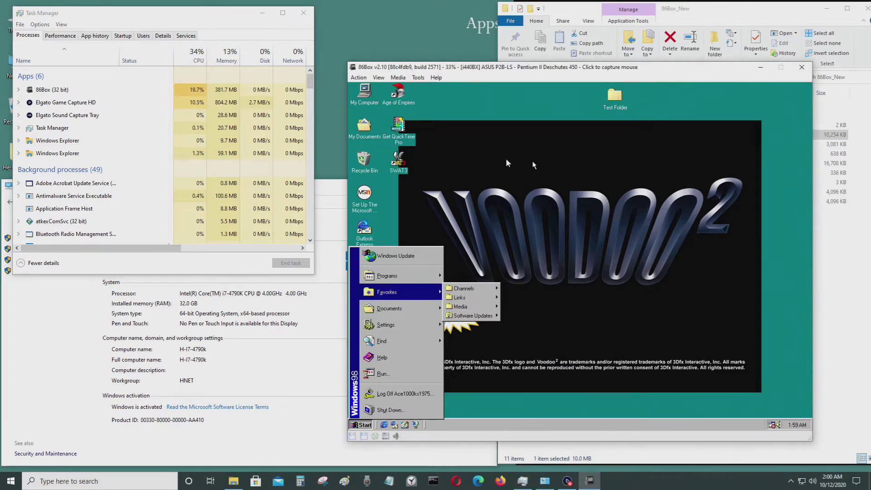
left_click(532, 160)
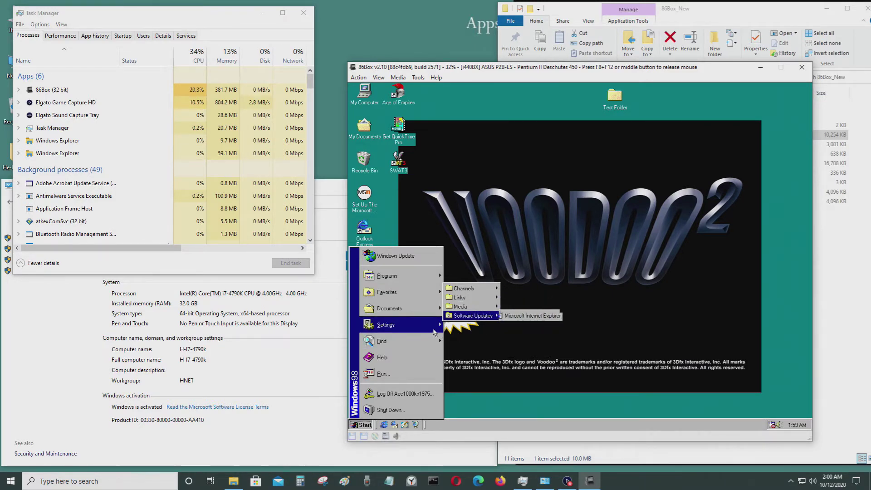
mouse_move(425, 333)
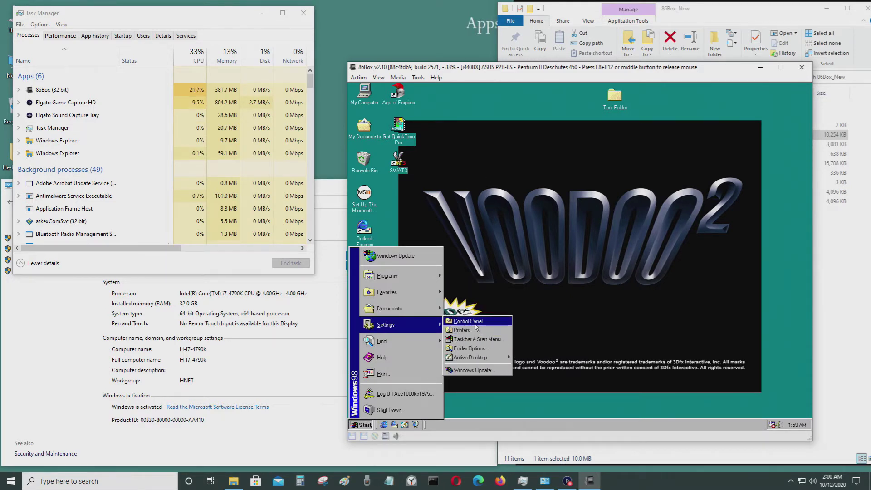
left_click(474, 322)
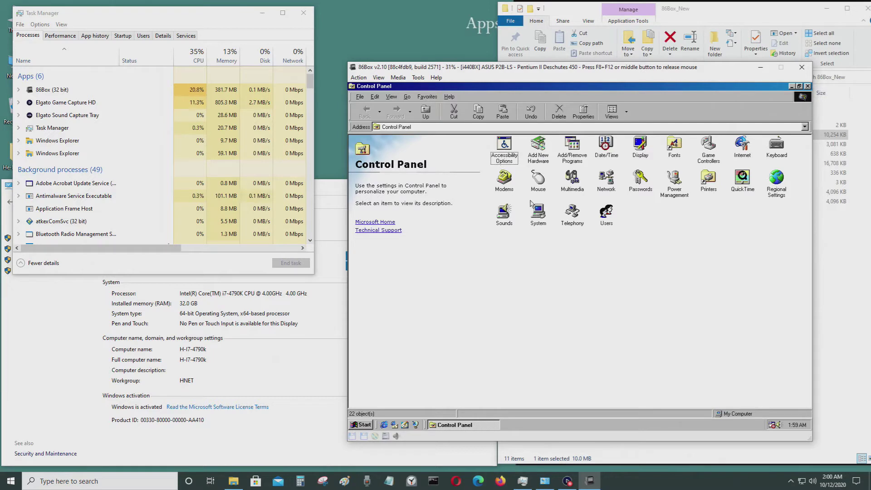
- Examine the Windows 98 System Properties, including the devices under Sound, video and game controllers, and close the dialog
double_click(540, 212)
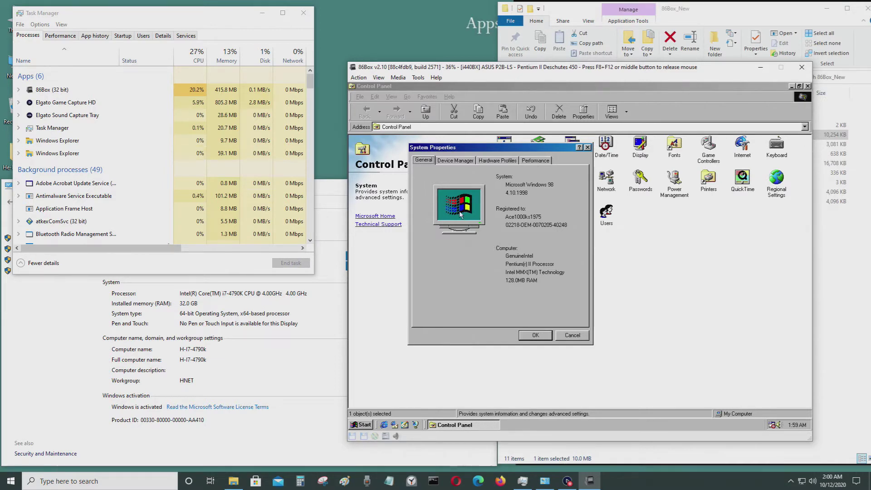
left_click(461, 159)
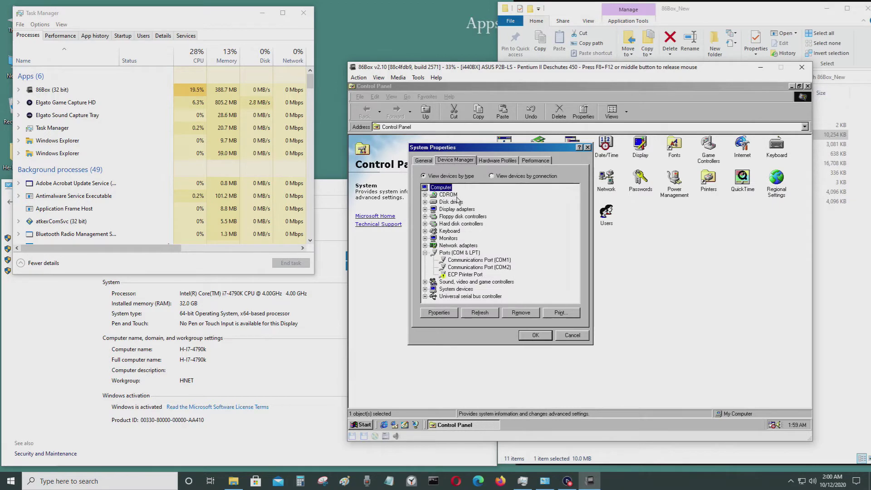
left_click(452, 283)
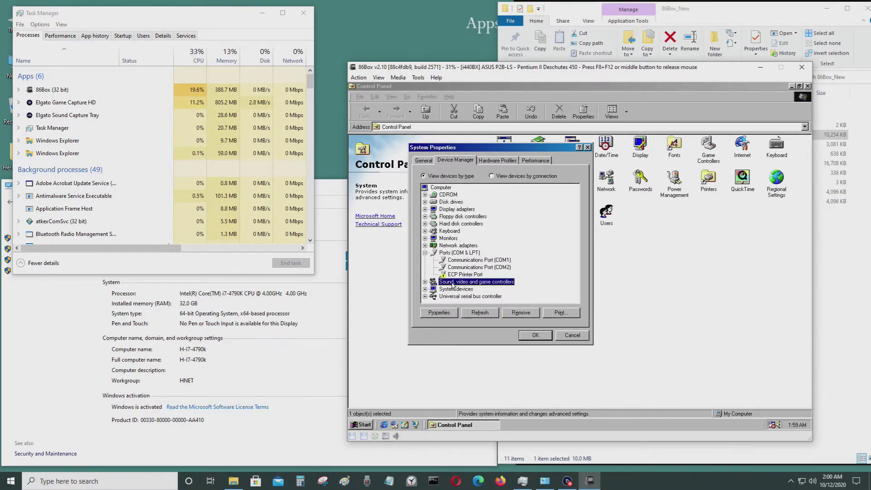
double_click(438, 284)
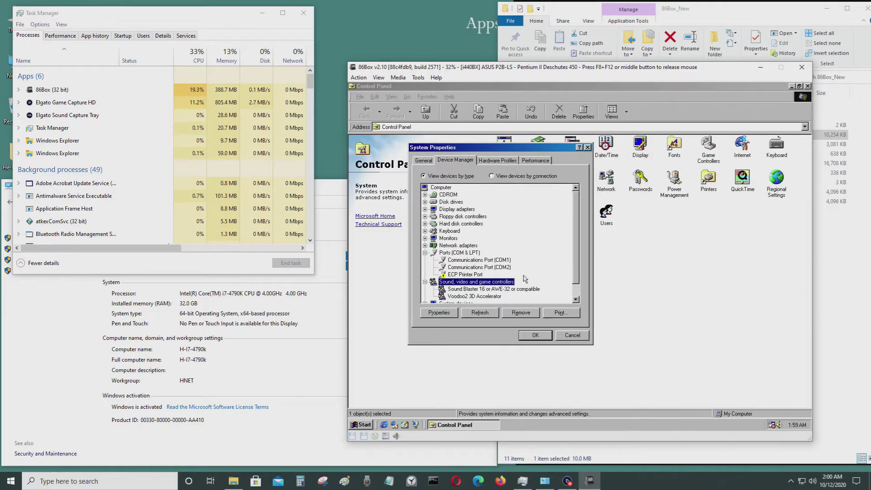
left_click(578, 290)
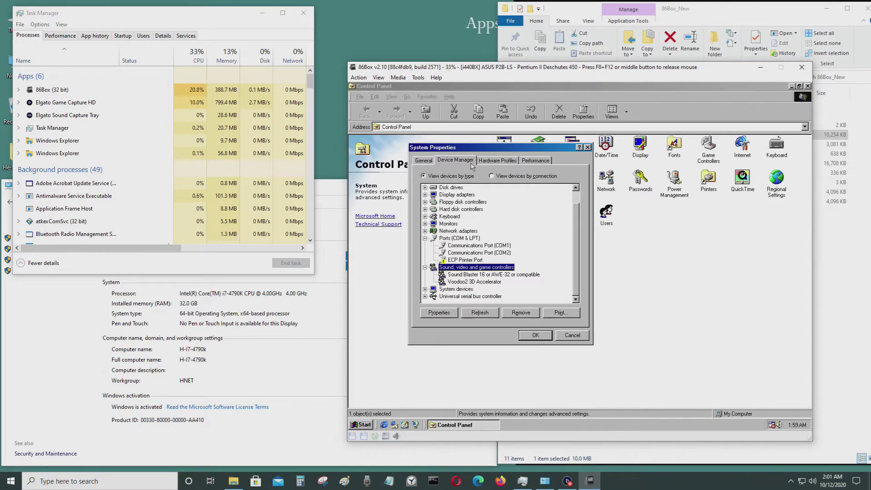
left_click(526, 337)
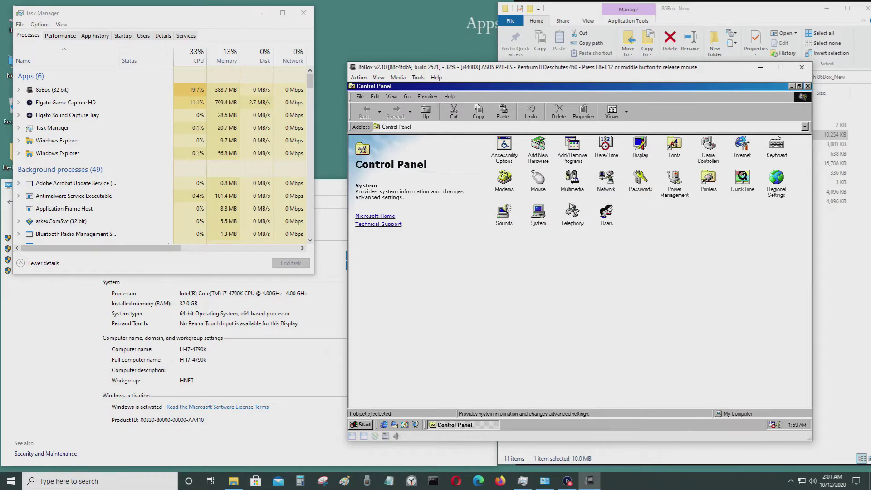
- View the 3Dfx Voodoo2 page of the Windows 98 Display Properties, dismissing the 3Dfx Sweep utility, and close the dialog
left_click(637, 152)
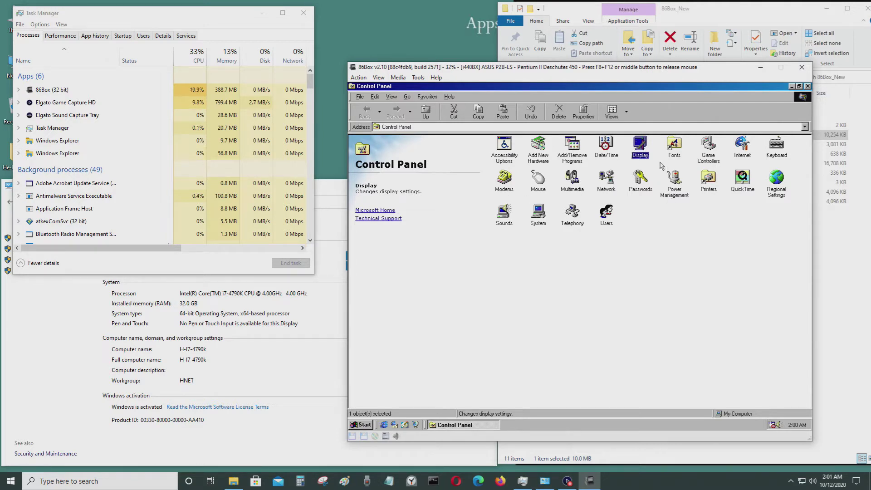
left_click(656, 231)
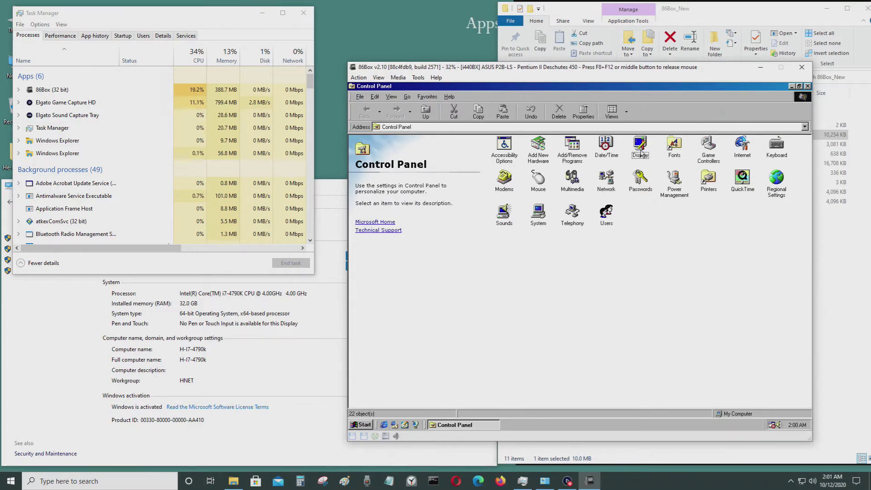
left_click(641, 153)
double_click(641, 153)
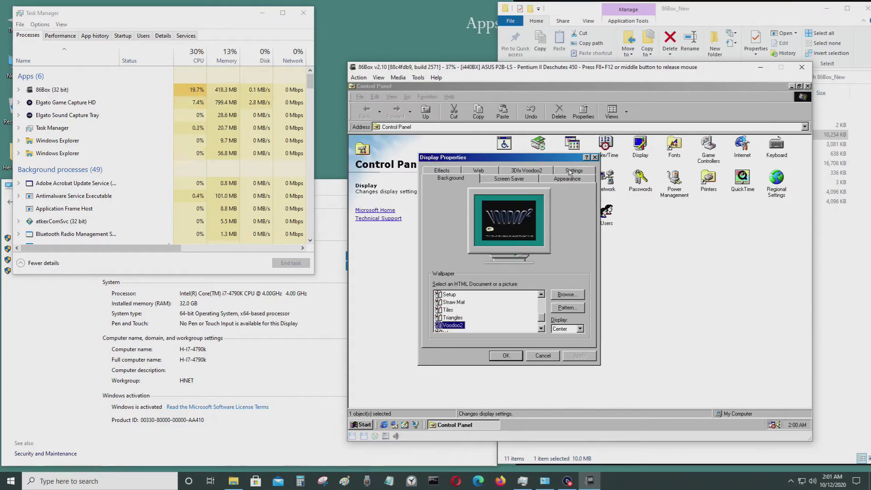
left_click(521, 172)
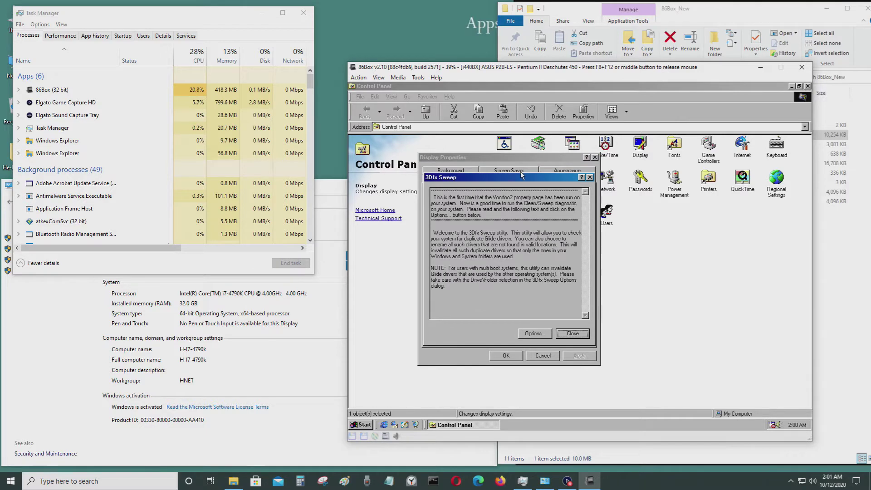
left_click(566, 334)
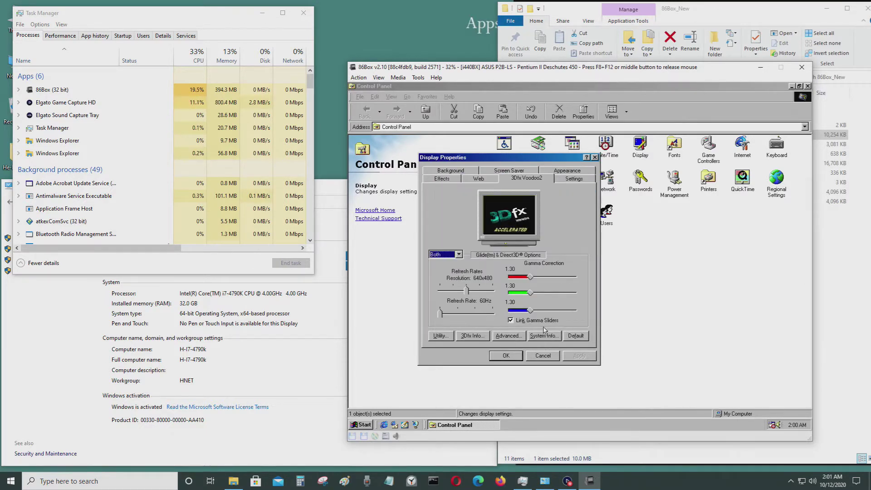
left_click(506, 355)
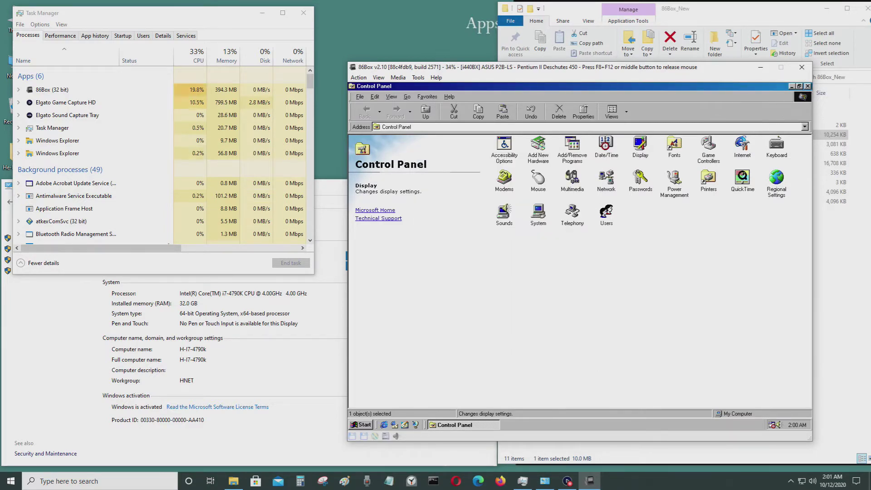
- Close the Windows 98 Control Panel and shut down the emulated Windows 98 machine
left_click(808, 86)
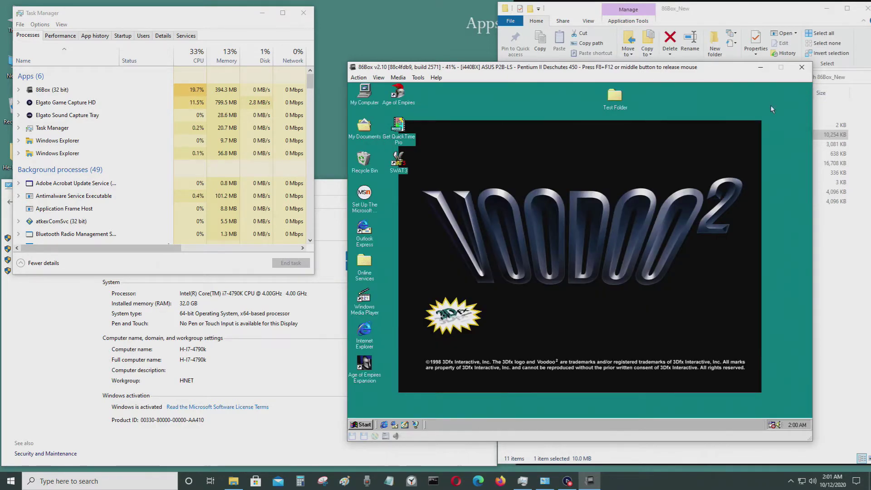
left_click(363, 425)
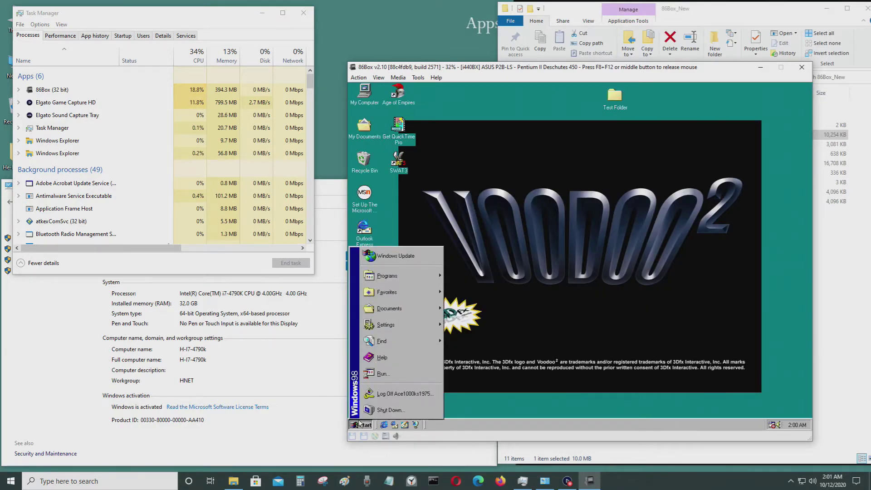
left_click(371, 413)
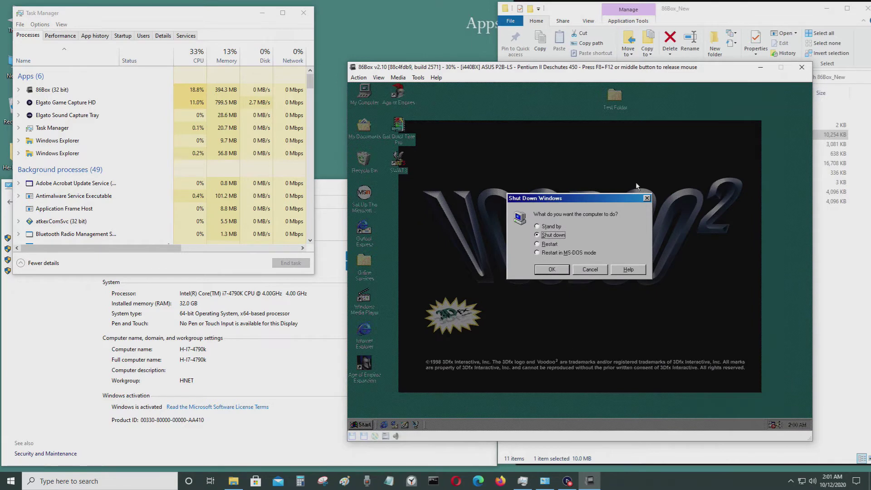
left_click(564, 271)
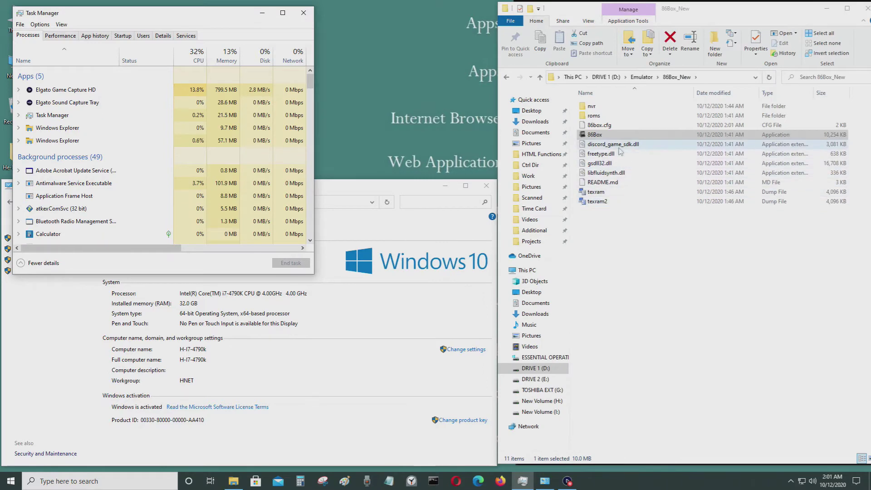
- Launch 86Box from the 86Box_New folder and set its CPU to Pentium II Klamath 75, saving the change with a hard reset
double_click(595, 134)
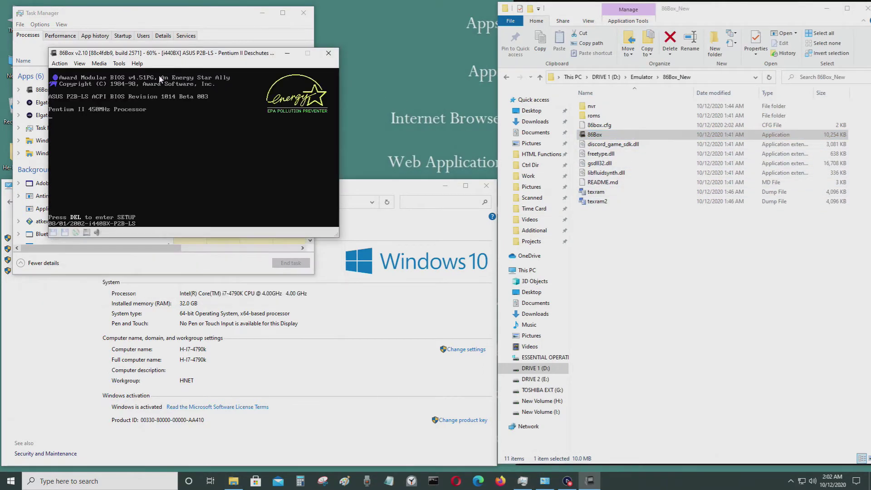
left_click(118, 64)
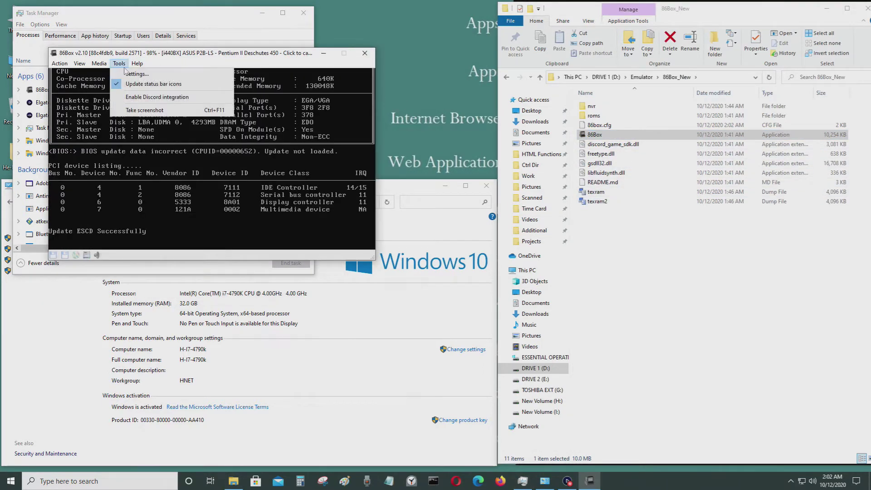
left_click(133, 74)
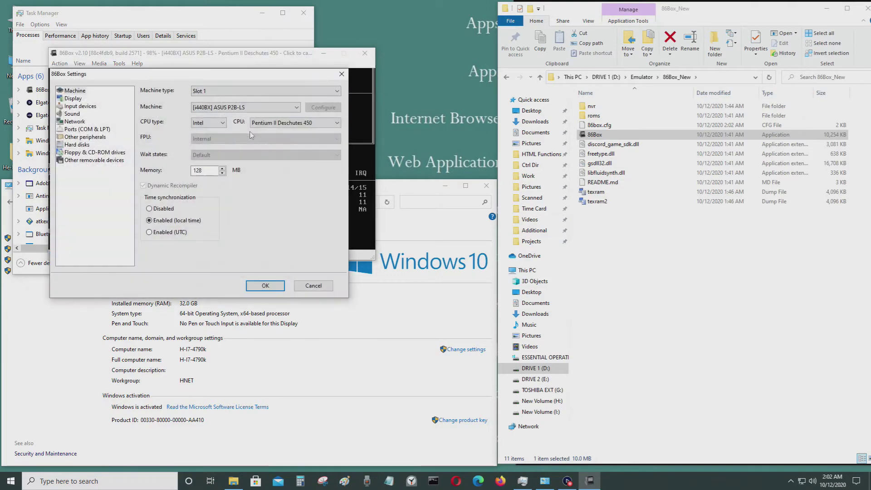
left_click(299, 123)
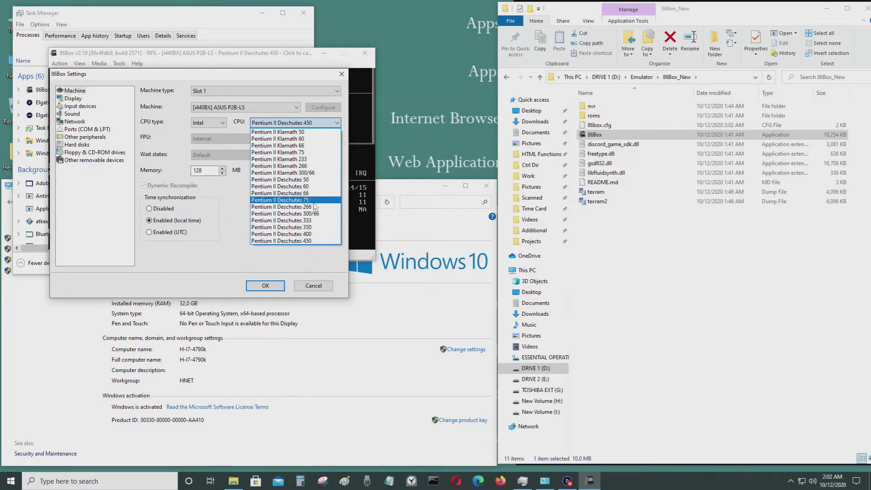
left_click(325, 153)
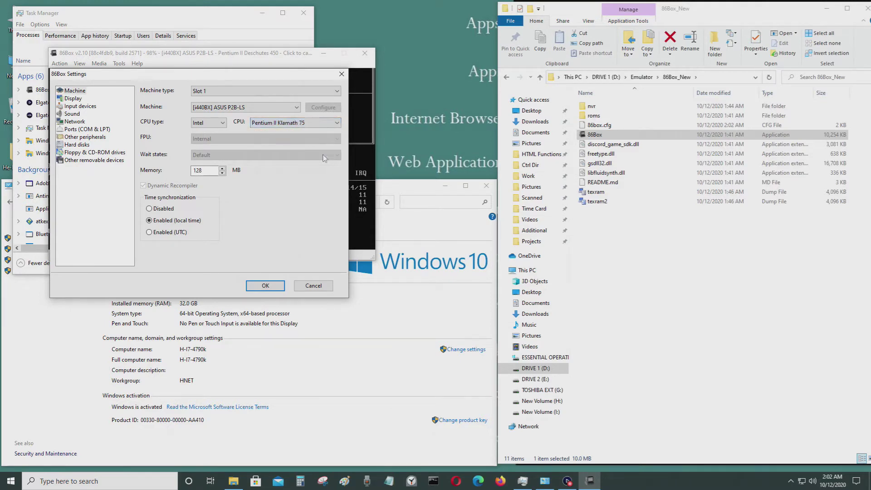
left_click(271, 289)
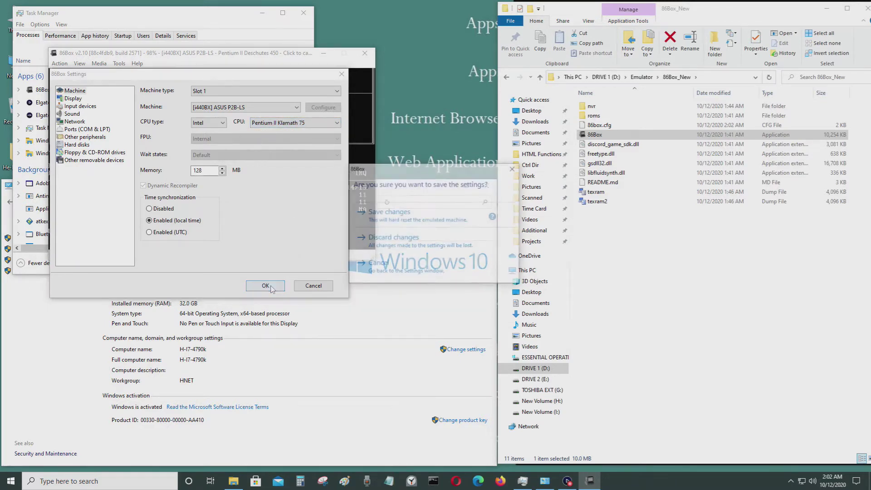
left_click(399, 222)
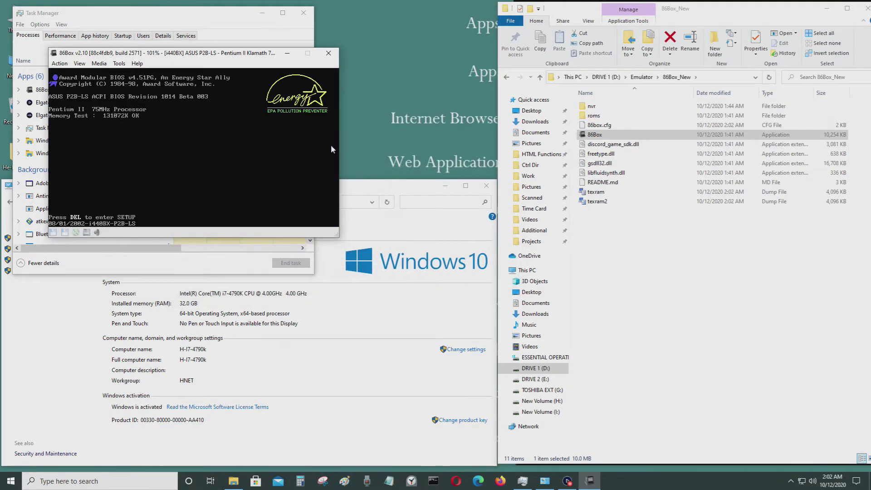
- Move the 86Box window clear of Task Manager and open the Control Panel in Windows 98
left_click_drag(209, 58, 475, 110)
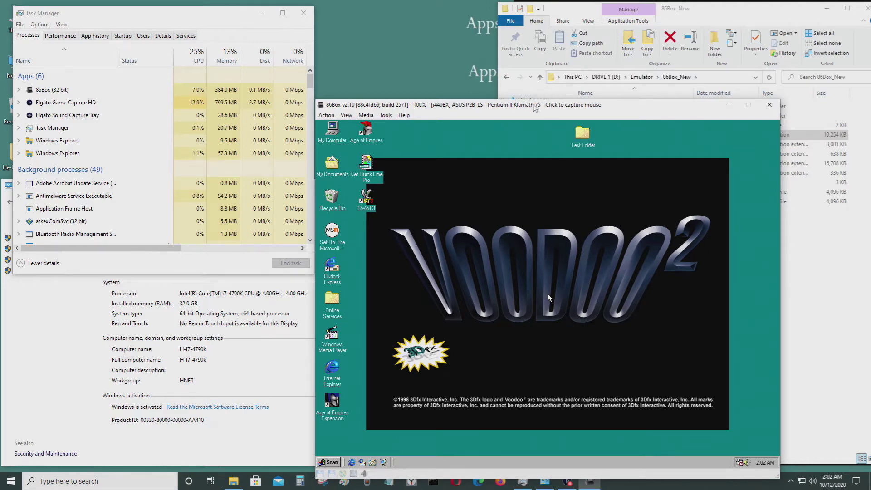
left_click_drag(535, 105, 534, 75)
left_click(503, 291)
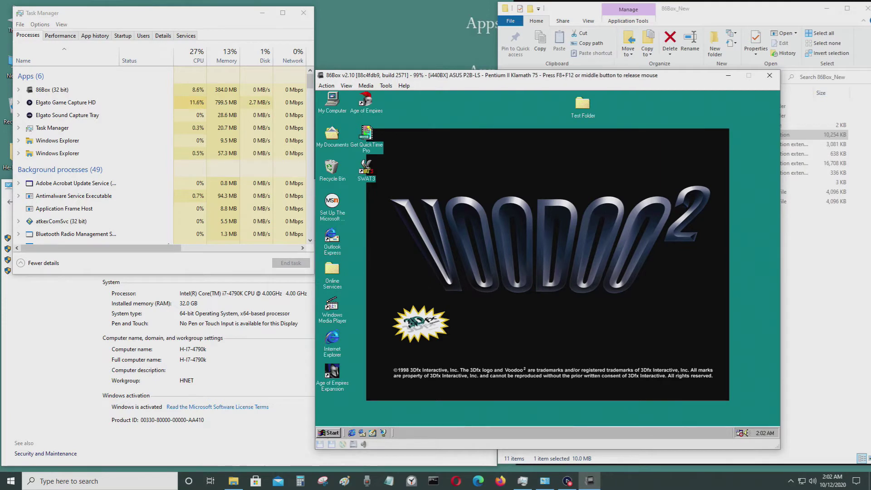
left_click(329, 433)
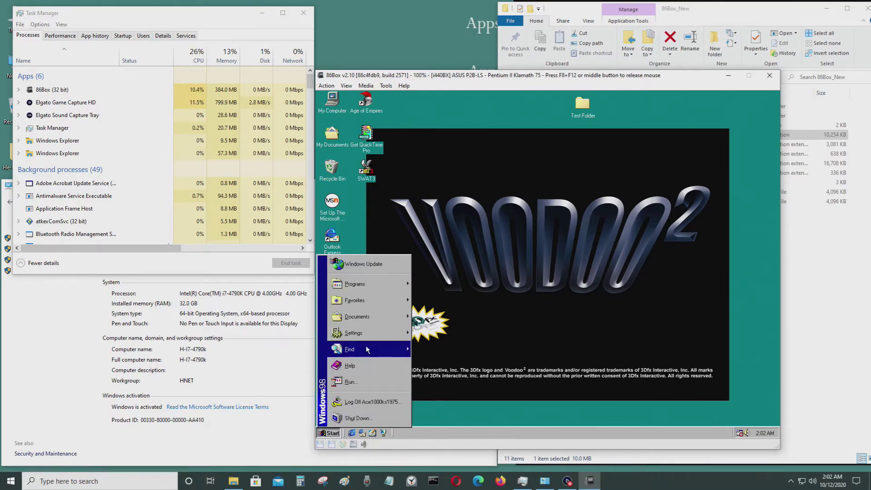
mouse_move(377, 333)
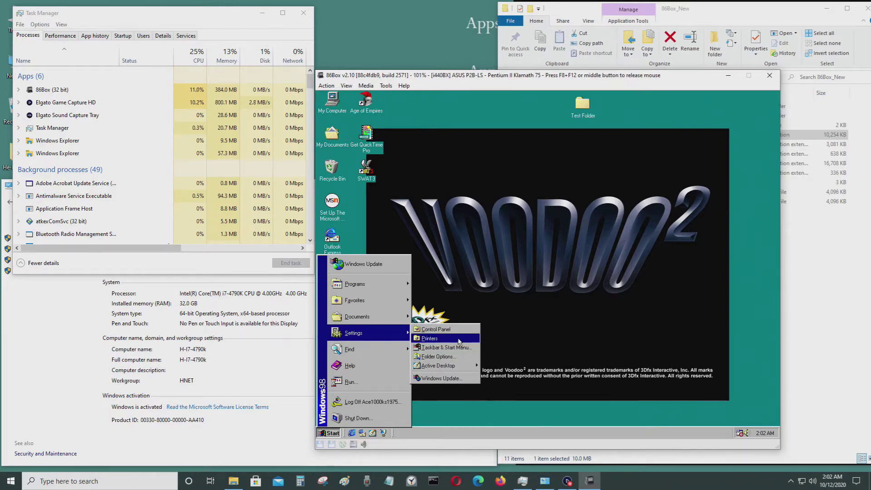
left_click(459, 330)
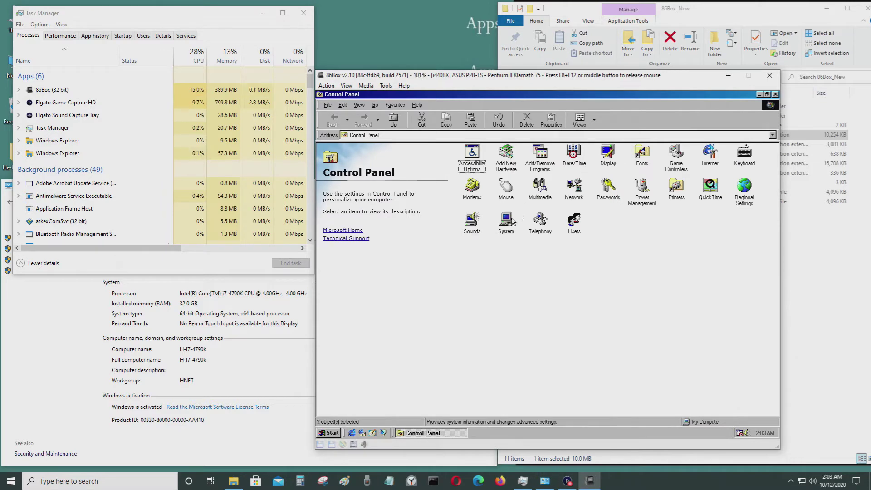
- View the general page of the Windows 98 System Properties, and close the dialog and the Control Panel
double_click(513, 221)
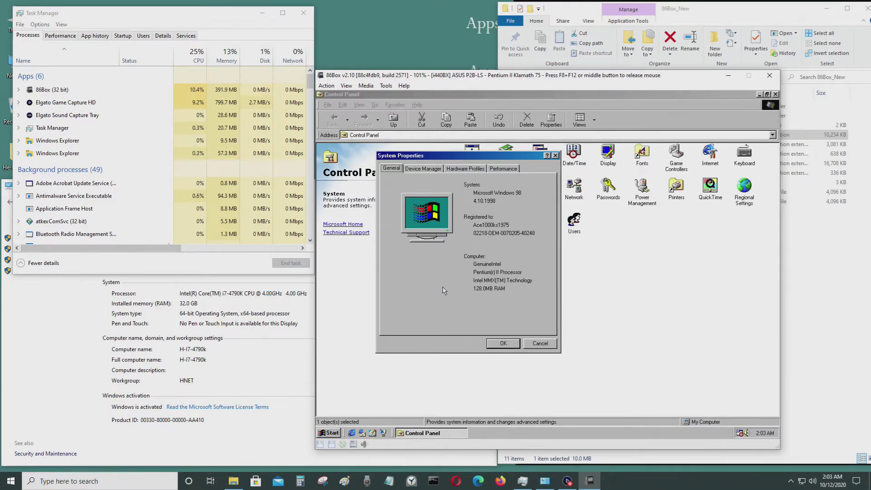
left_click(536, 341)
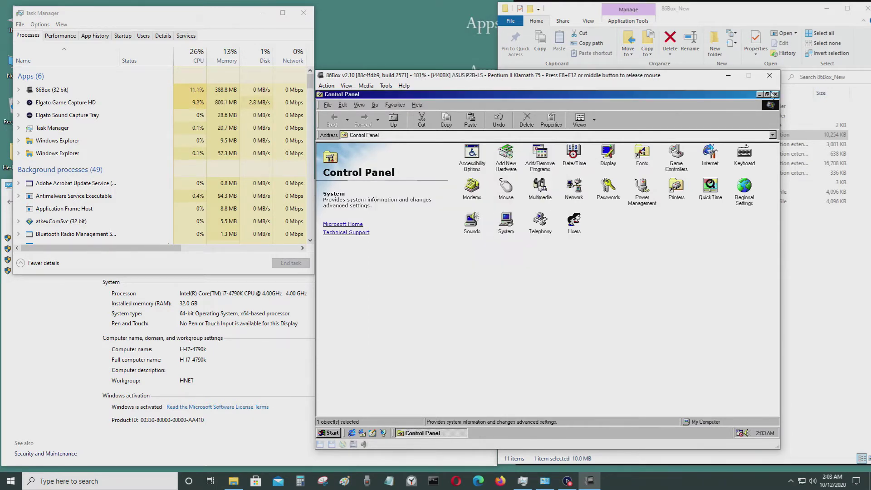
left_click(775, 94)
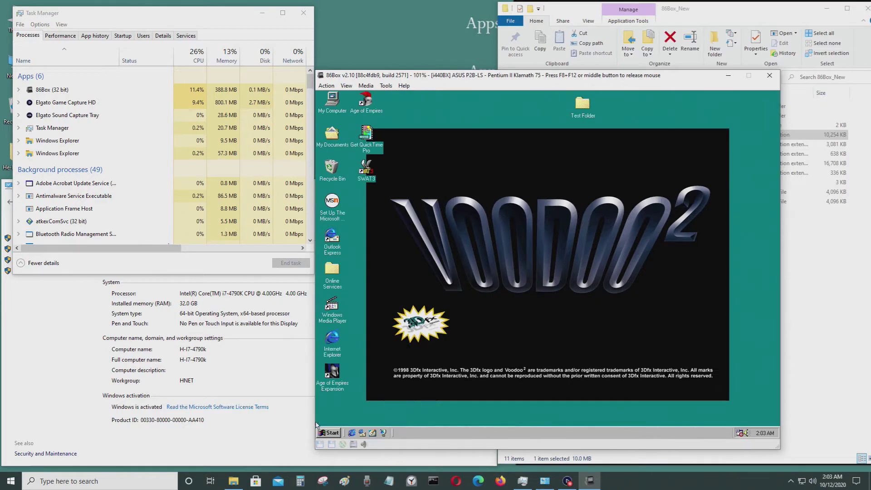
- Restart the emulated Windows 98 machine from within Windows
left_click(327, 433)
left_click(349, 416)
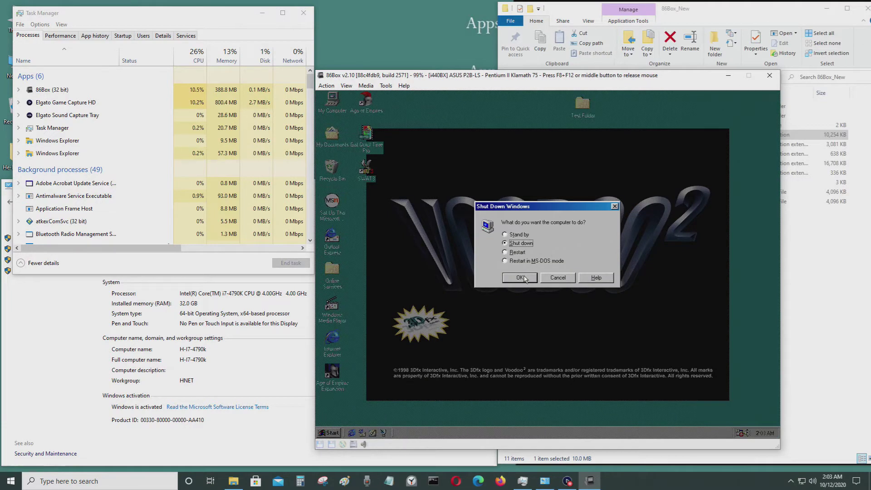
left_click(518, 253)
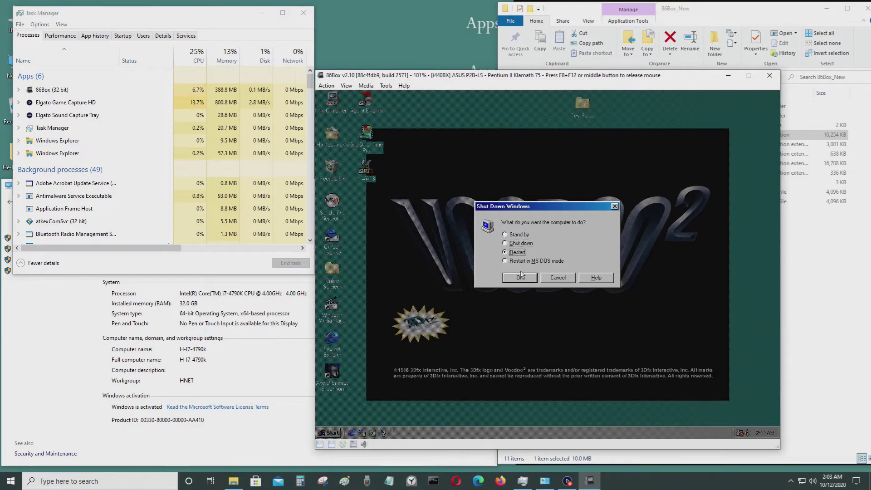
left_click(520, 275)
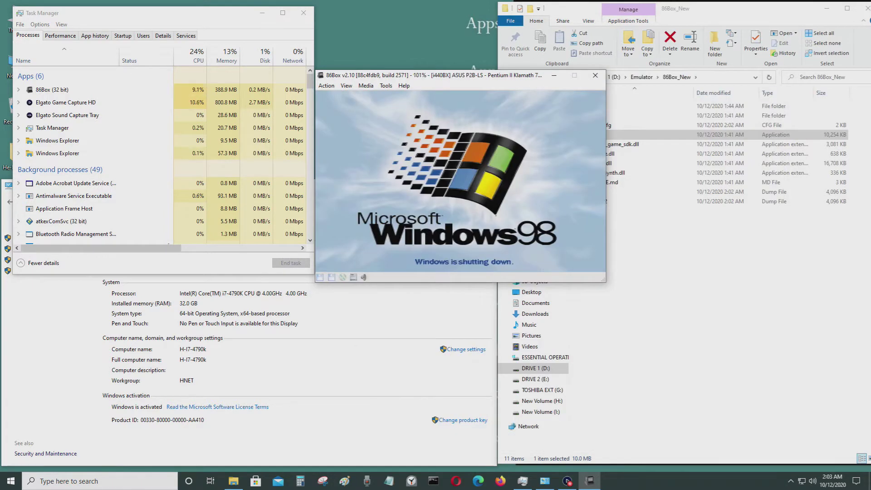
- Set the emulated machine's CPU to Pentium II Klamath 233 in the 86Box settings and save the changes with a hard reset
left_click(387, 86)
left_click(390, 97)
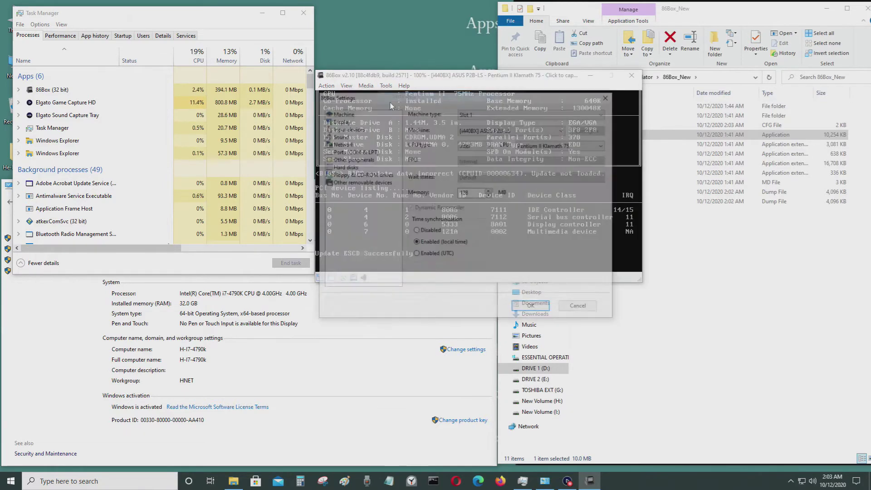
left_click(561, 145)
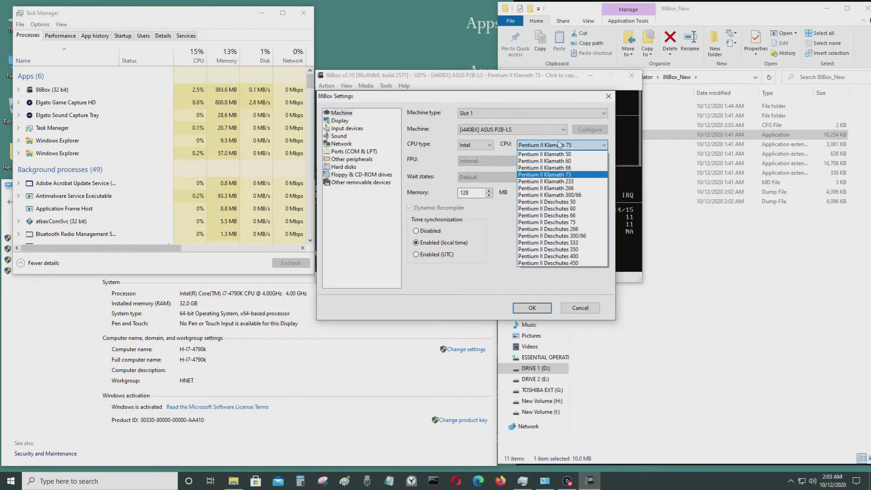
left_click(583, 182)
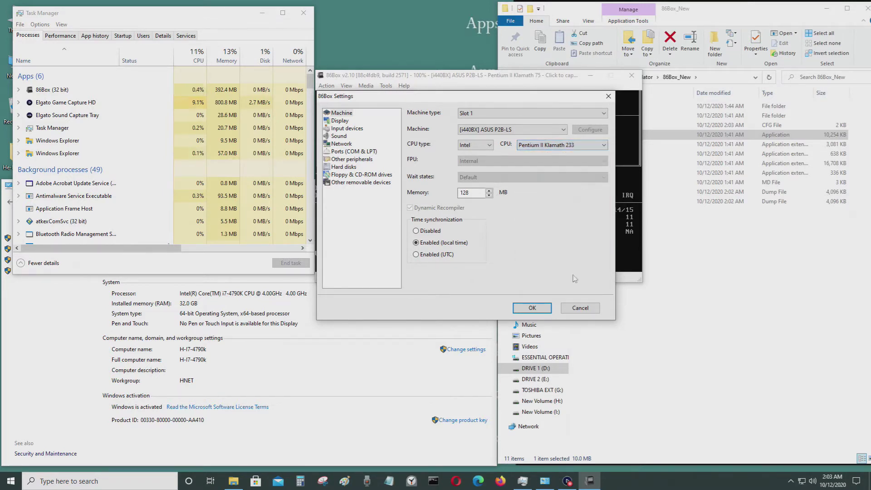
left_click(552, 308)
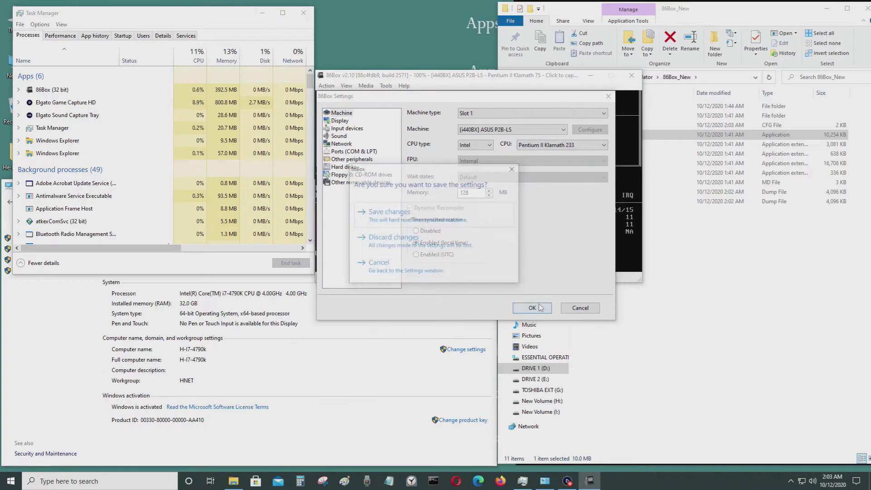
left_click(447, 222)
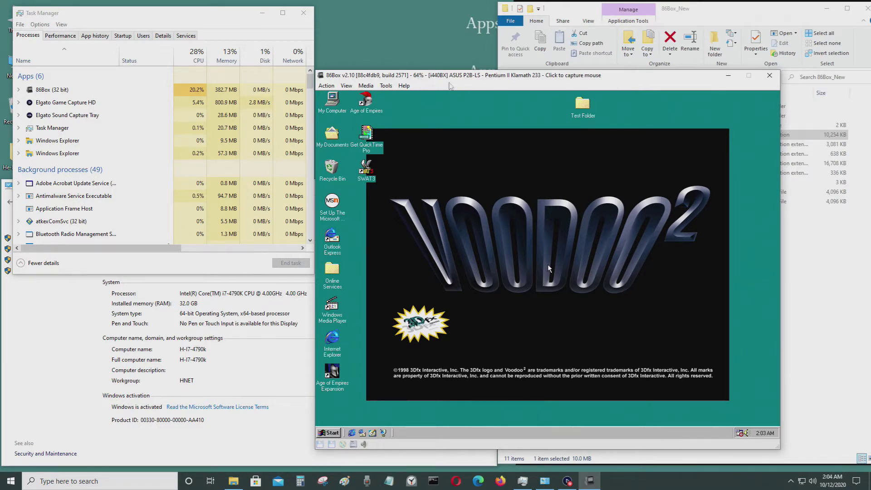
- Capture the mouse in the rebooted Windows 98 machine and open its Control Panel
left_click(618, 286)
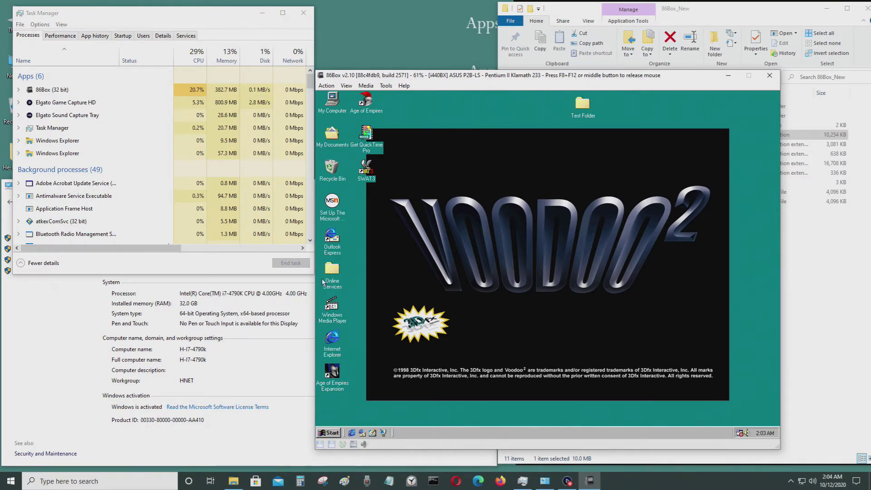
left_click(322, 433)
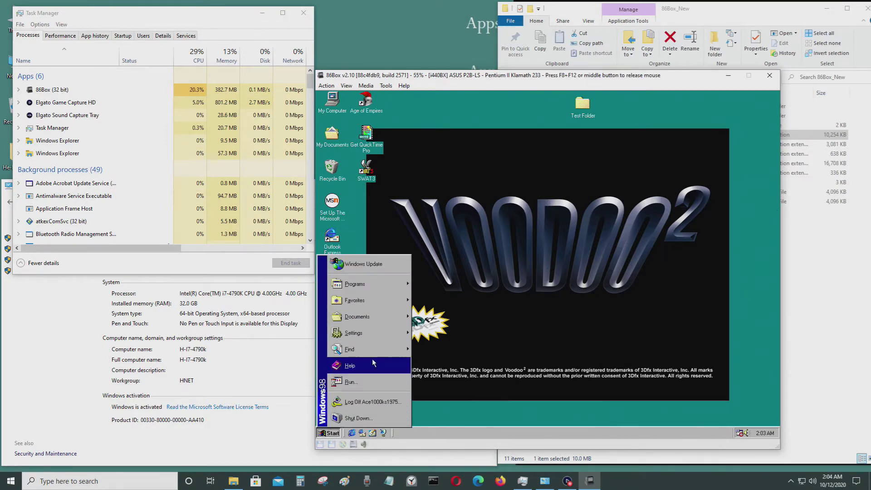
mouse_move(410, 338)
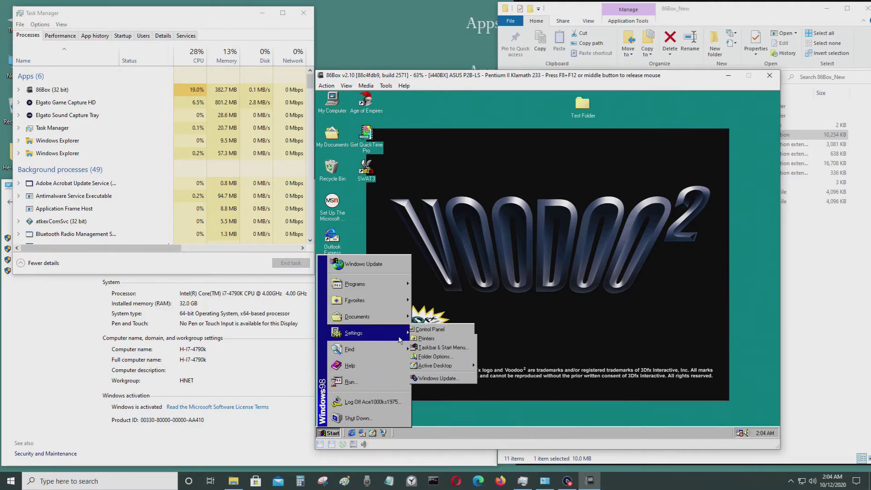
left_click(424, 330)
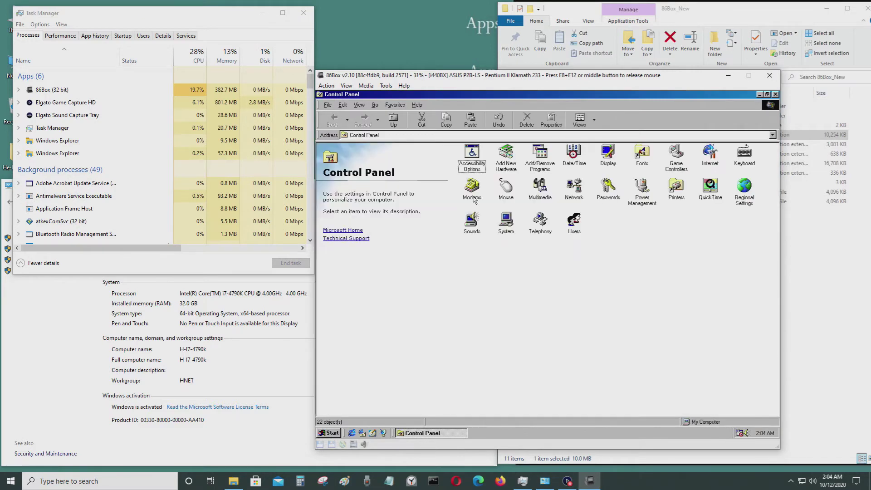
- Examine the Device Manager, Hardware Profiles, Performance and General pages of System Properties, and close the dialog and the Control Panel
double_click(509, 232)
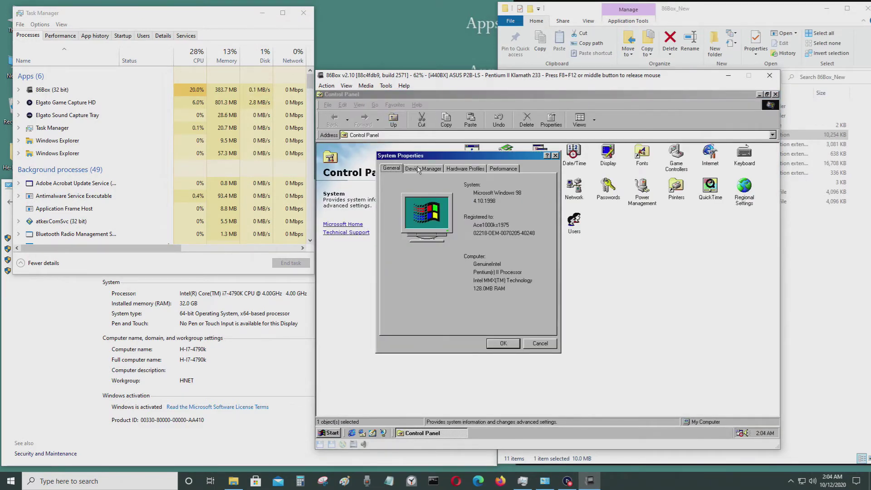
left_click(428, 169)
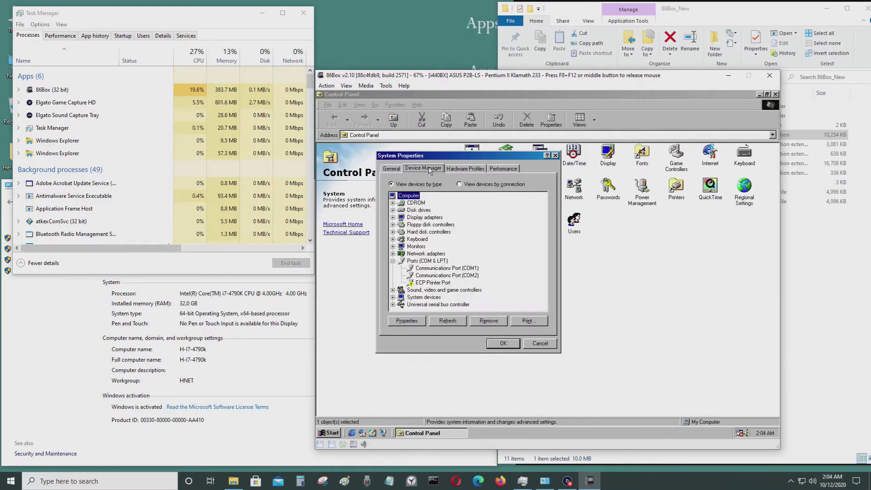
left_click(482, 169)
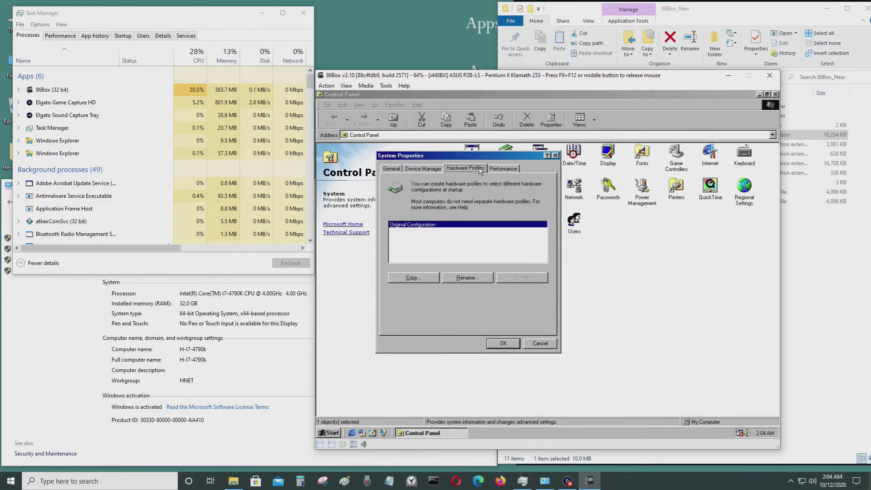
left_click(517, 170)
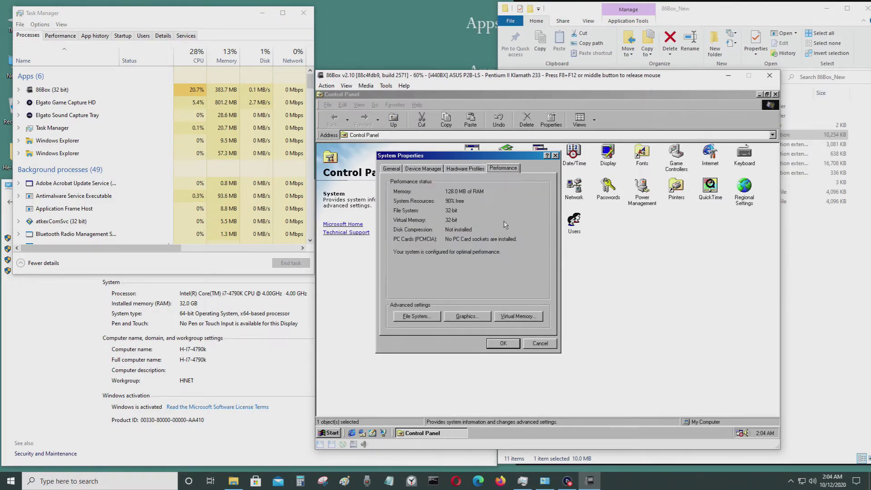
left_click(476, 170)
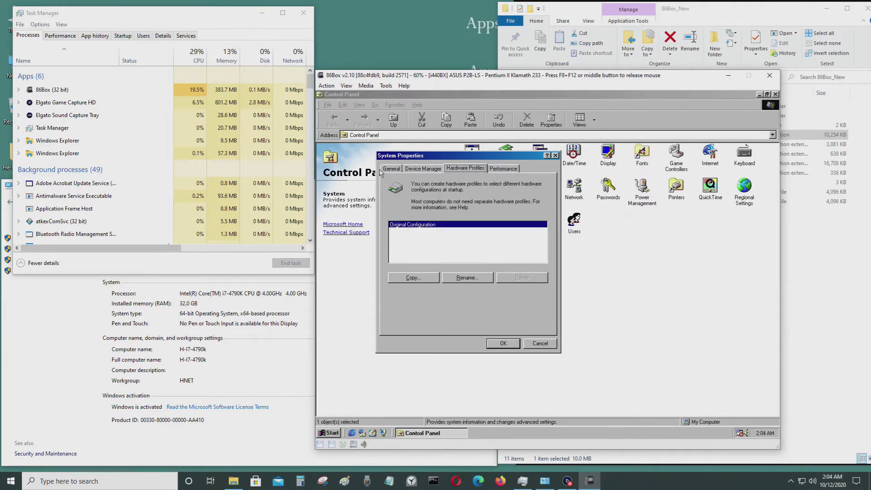
left_click(383, 171)
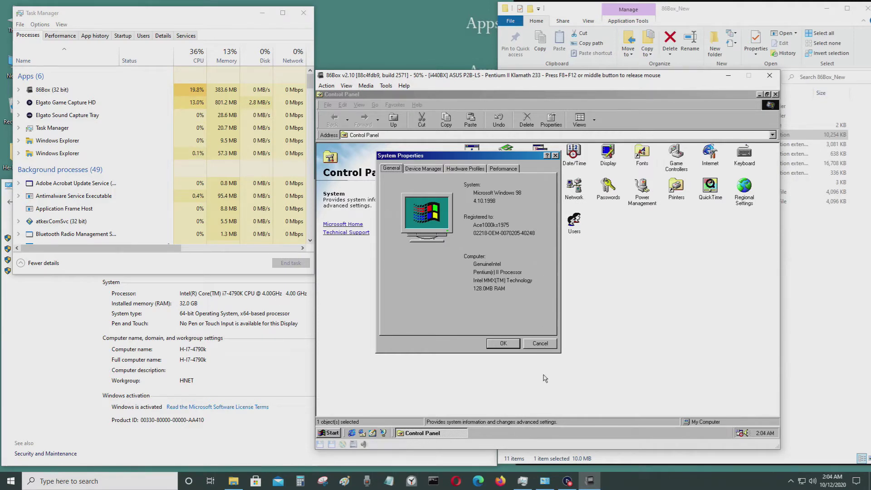
left_click(540, 344)
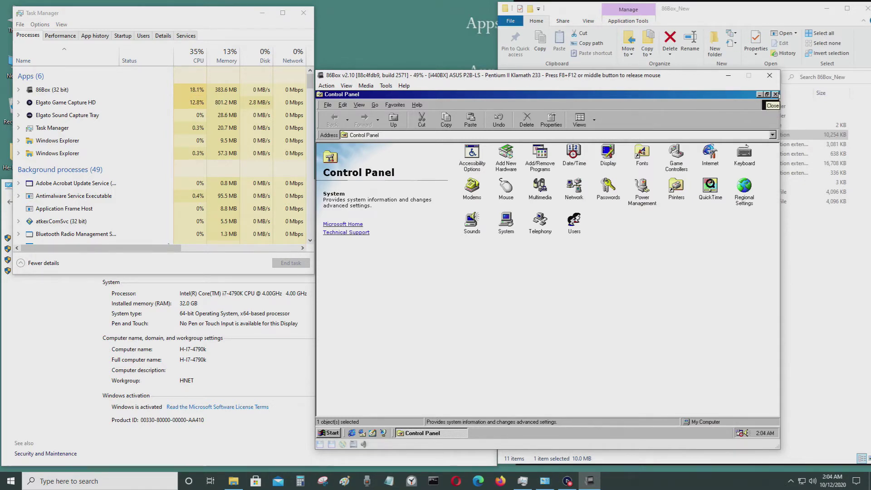
left_click(776, 94)
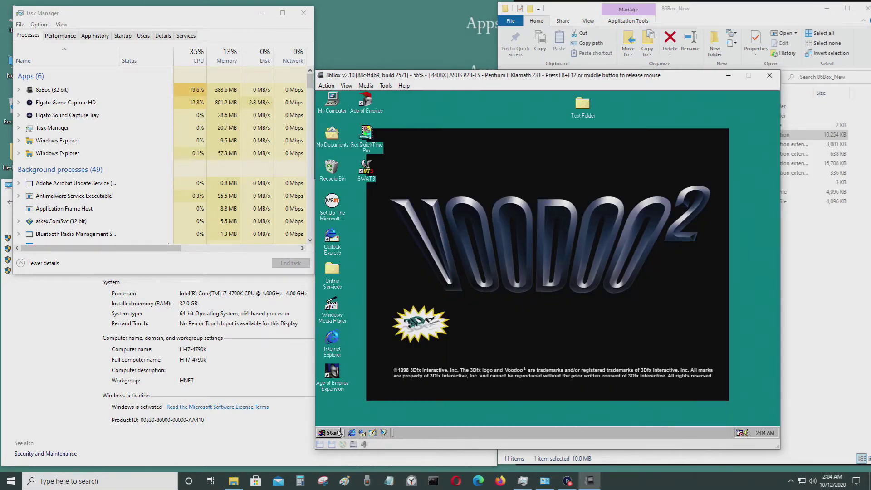
- Shut down the emulated Windows 98 machine from within Windows
left_click(338, 433)
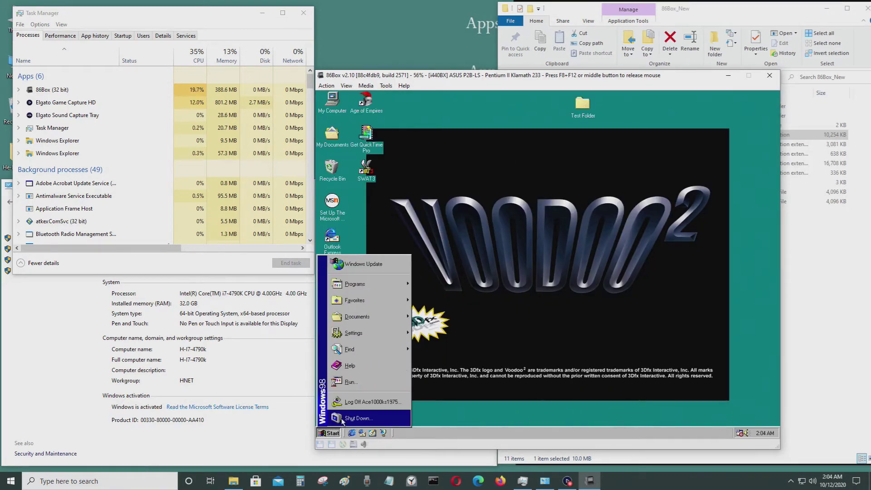
left_click(344, 418)
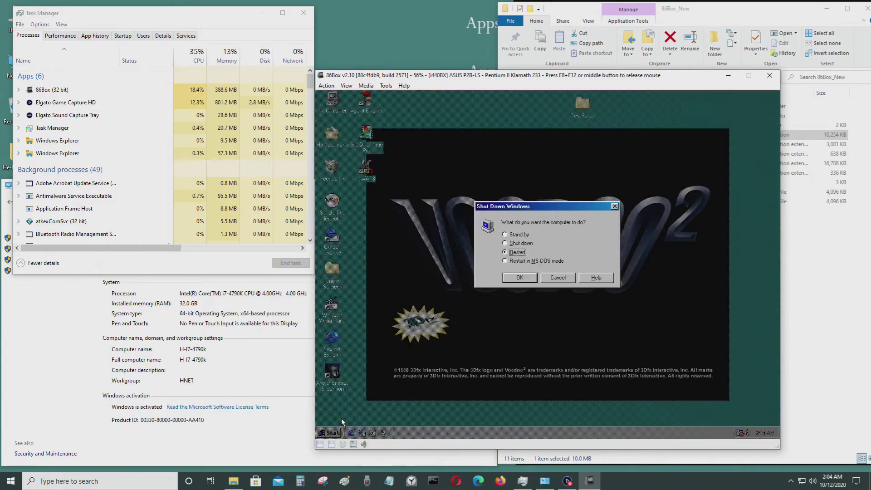
left_click(526, 243)
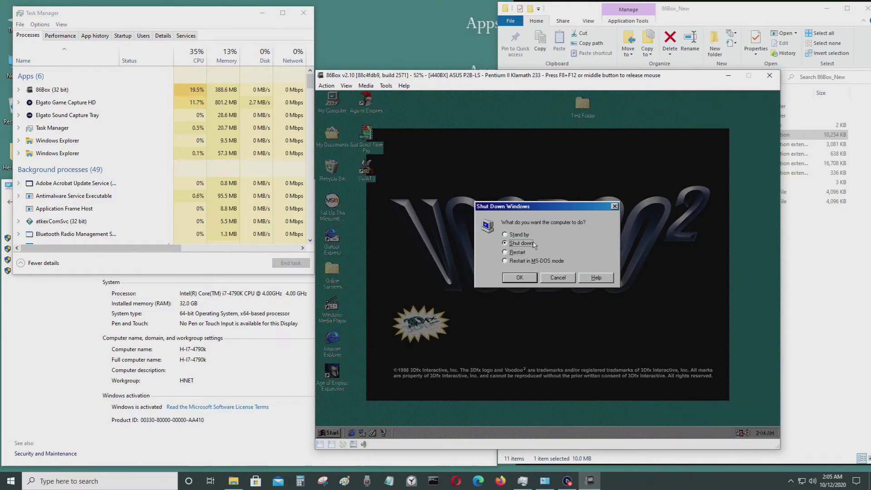
left_click(521, 281)
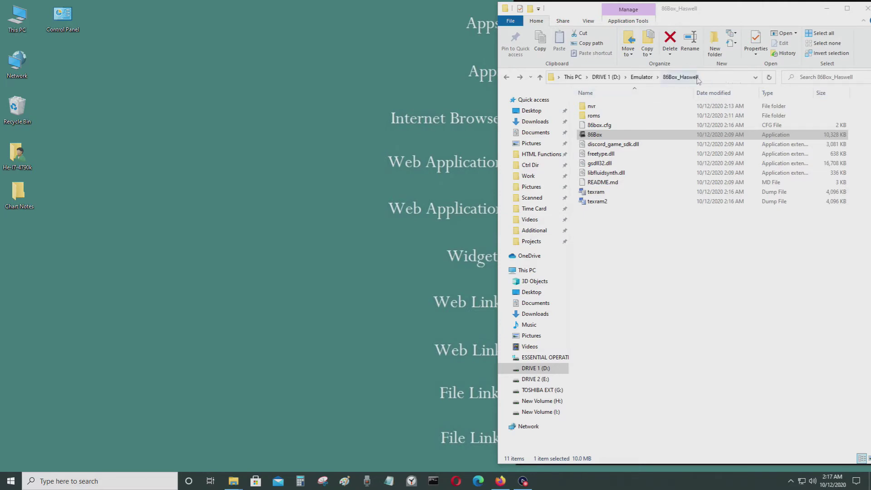
- Launch 86Box from the 86Box_Haswell folder, move its window up and to the right, and capture the mouse in it
left_click(638, 144)
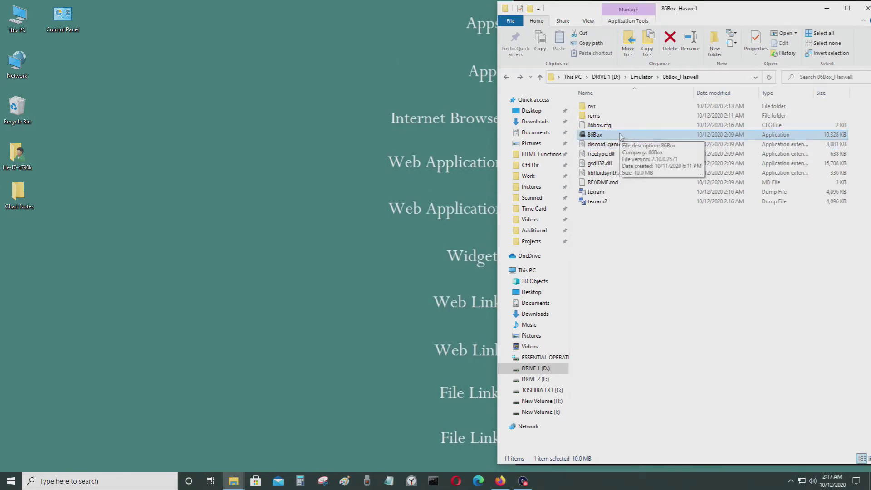
double_click(595, 135)
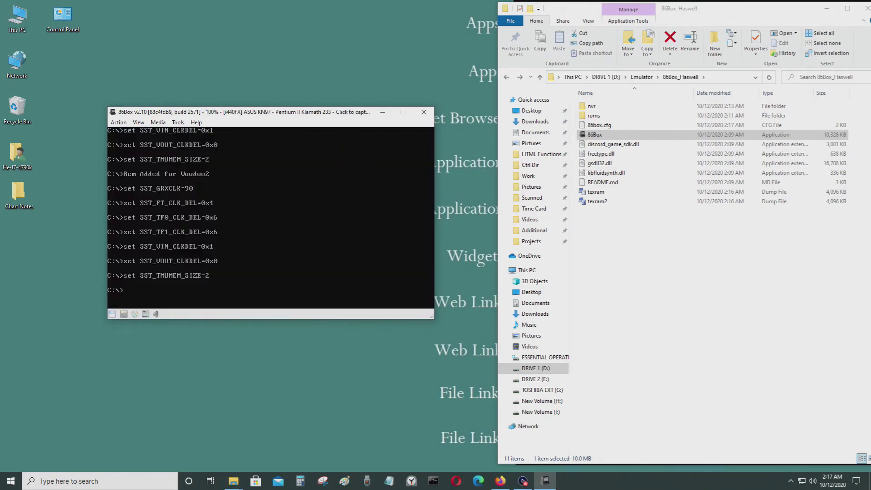
left_click(272, 227)
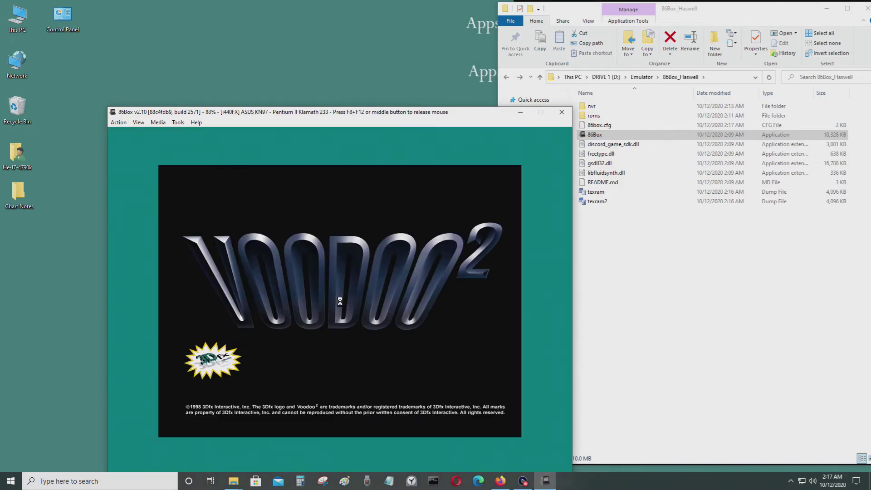
key("F8+F12")
left_click_drag(342, 304, 385, 273)
left_click(385, 274)
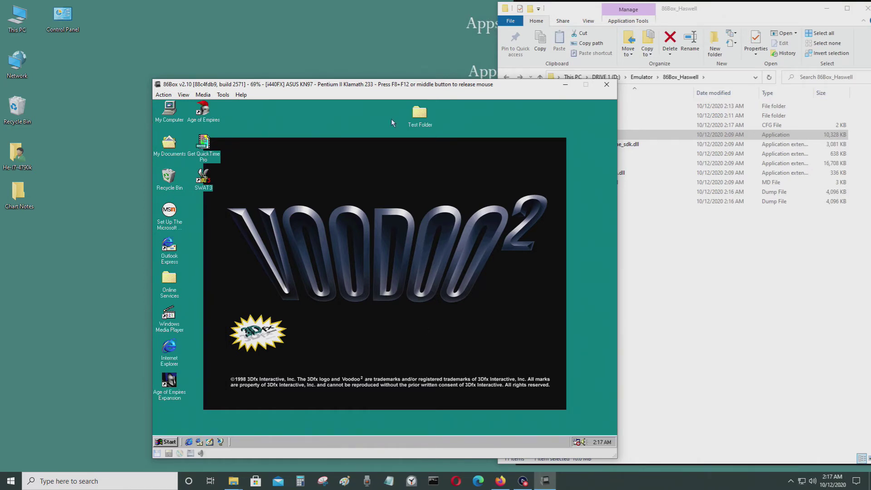
- Browse the installed programs in the emulated Windows 98 and open its Control Panel
left_click(157, 443)
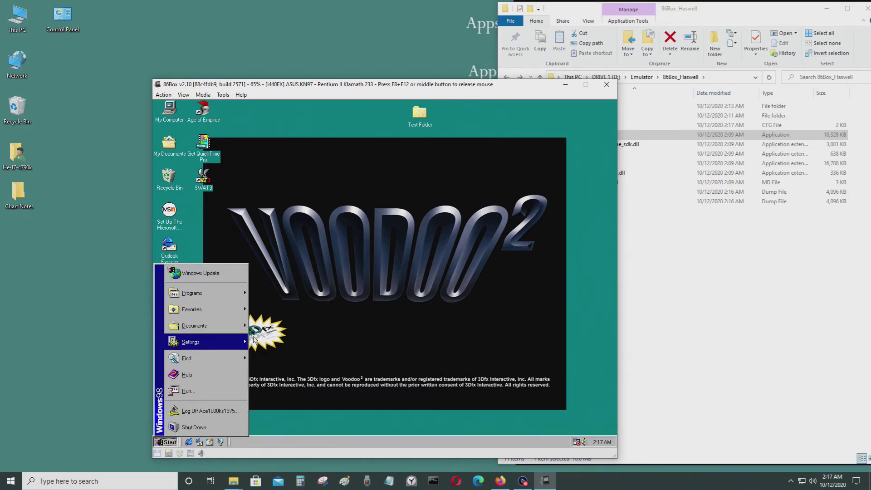
mouse_move(204, 293)
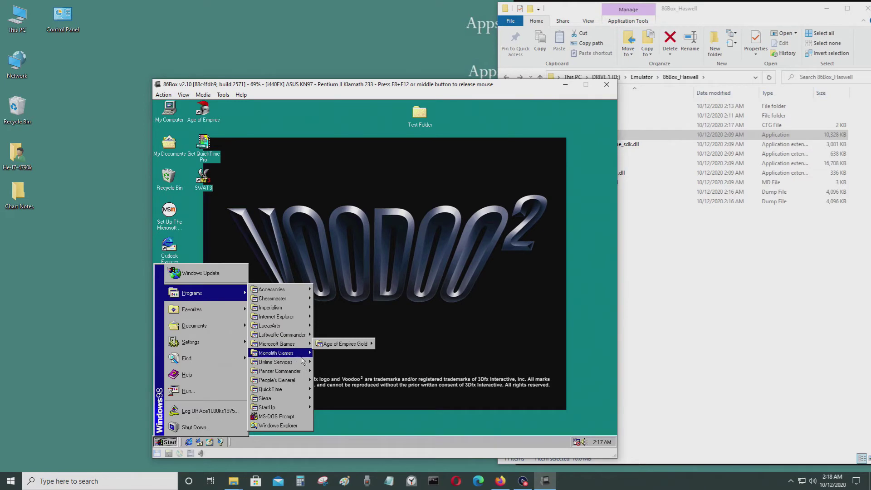
mouse_move(265, 354)
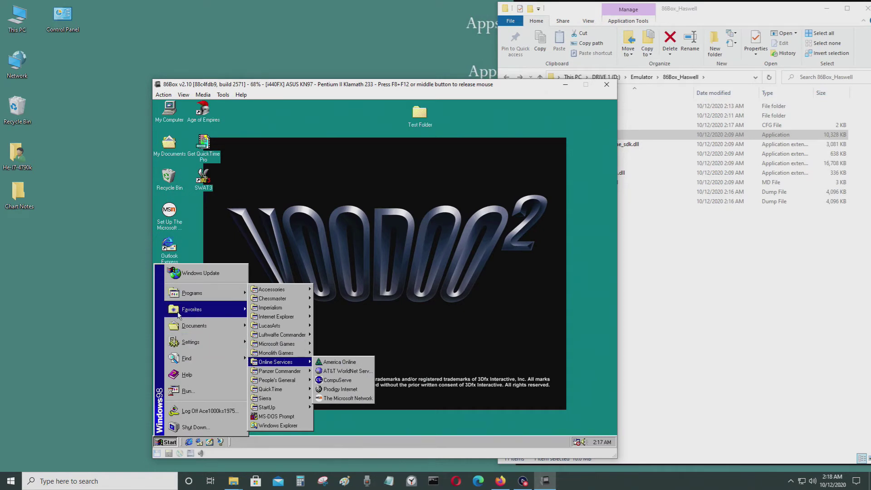
left_click(300, 336)
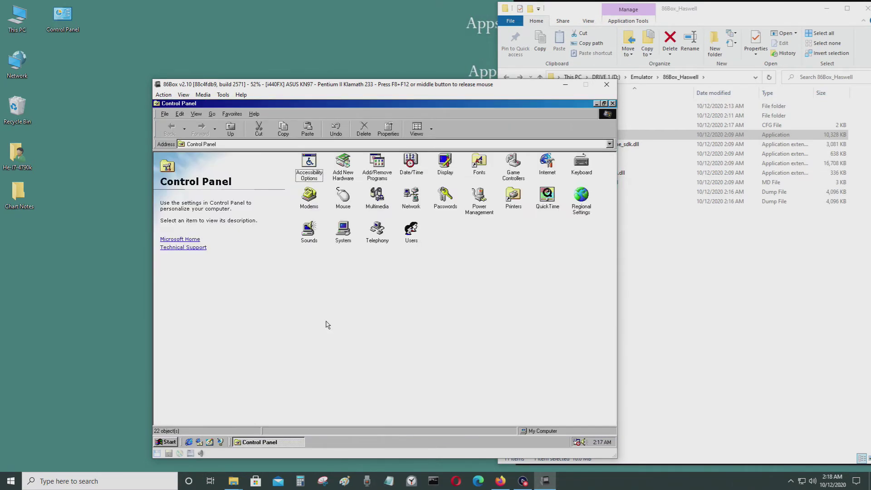
- Examine the display adapters and the sound, video and game controllers in System Properties' Device Manager, and close the dialog and the Control Panel
double_click(349, 231)
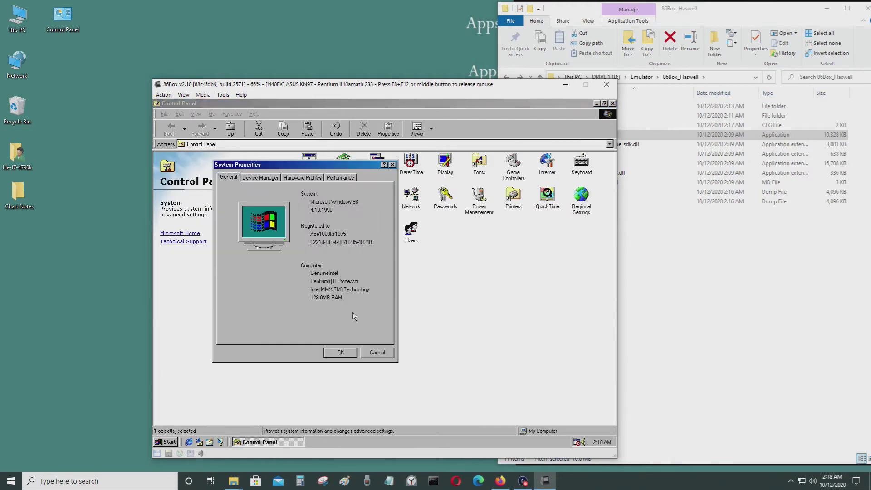
left_click(280, 179)
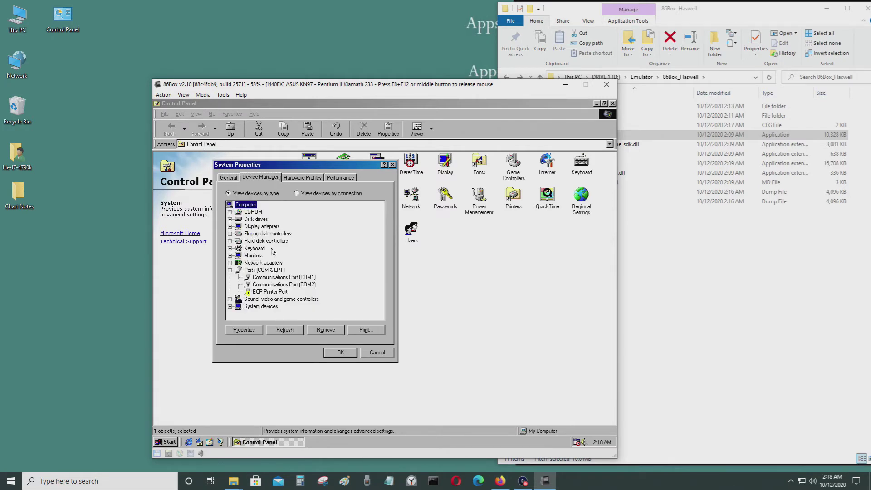
double_click(264, 226)
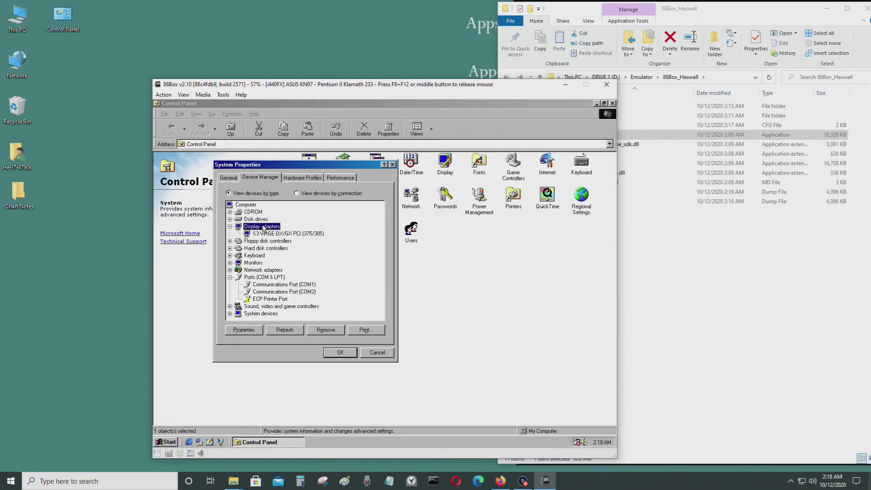
double_click(263, 227)
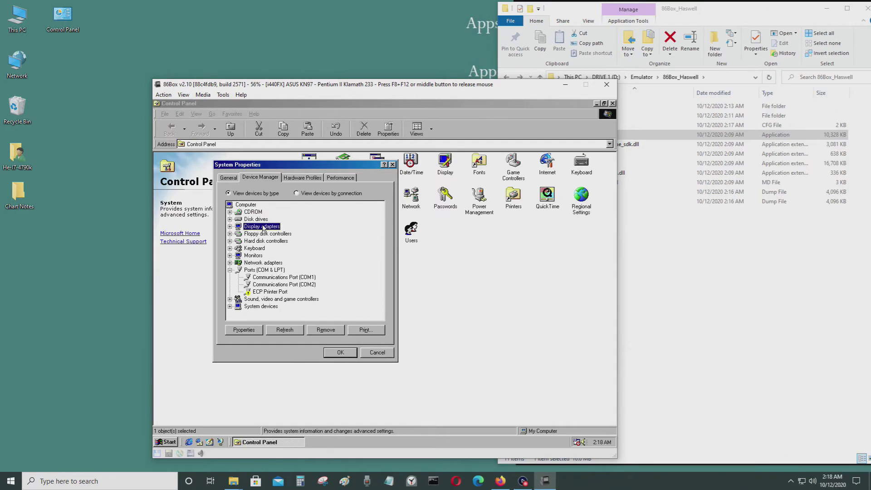
double_click(245, 300)
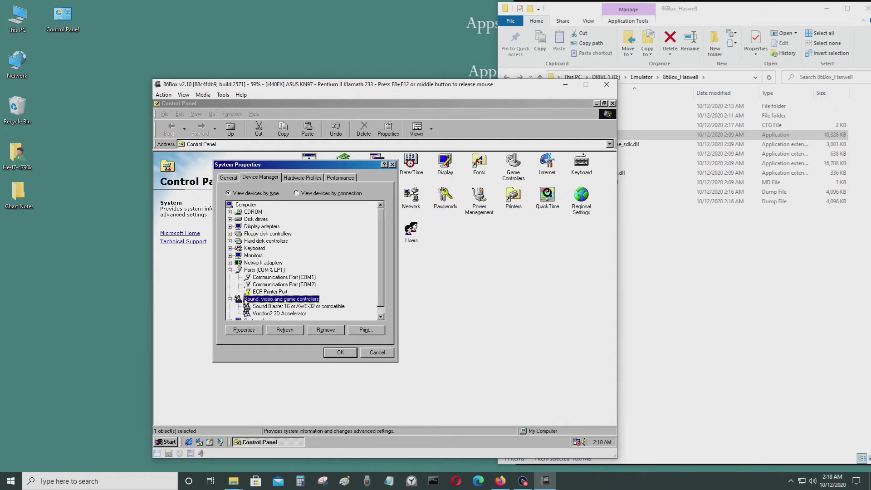
left_click(380, 310)
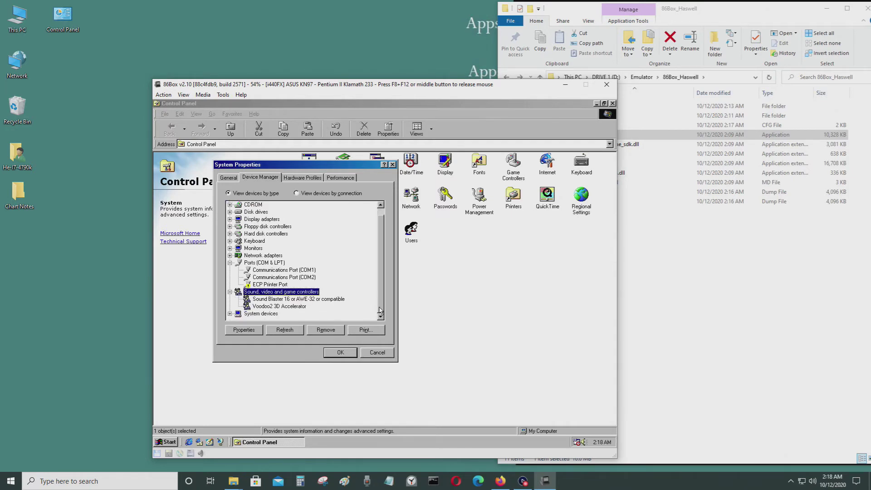
left_click(354, 352)
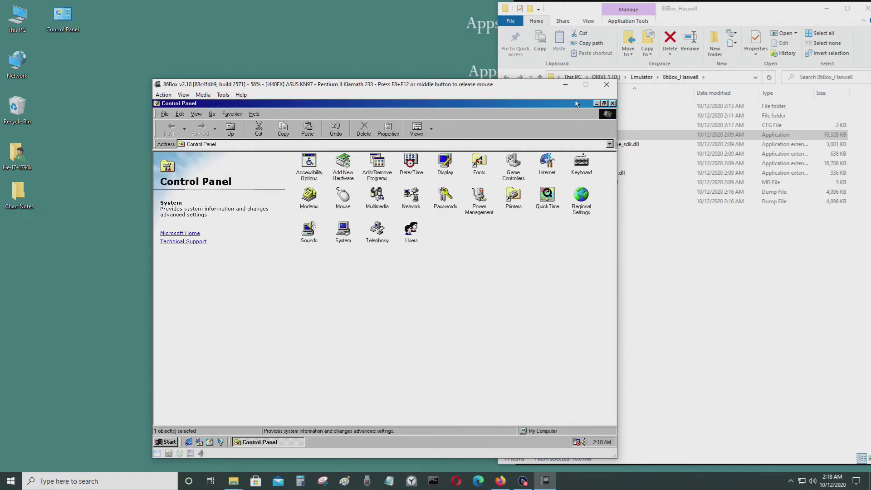
left_click(612, 103)
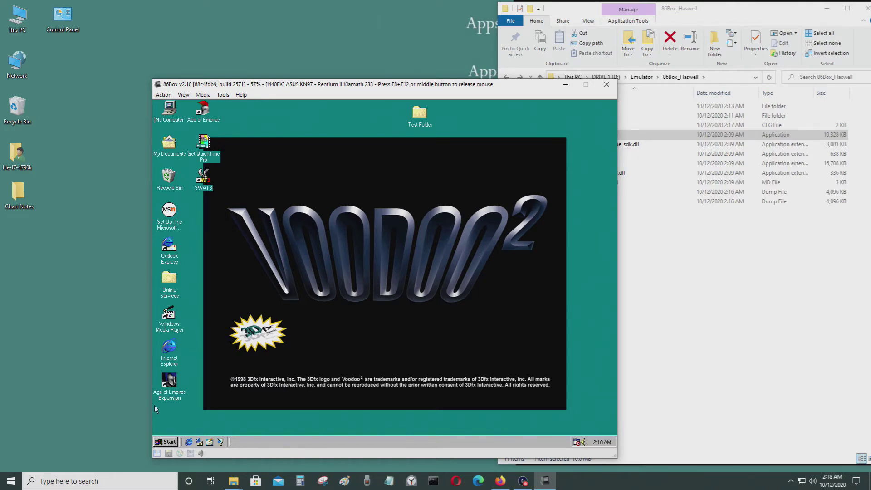
- Release the mouse from the emulated machine and check the 86Box media options for the CD-ROM 1 drive
left_click(169, 383)
left_click(438, 122)
key("F8+F12")
left_click(199, 95)
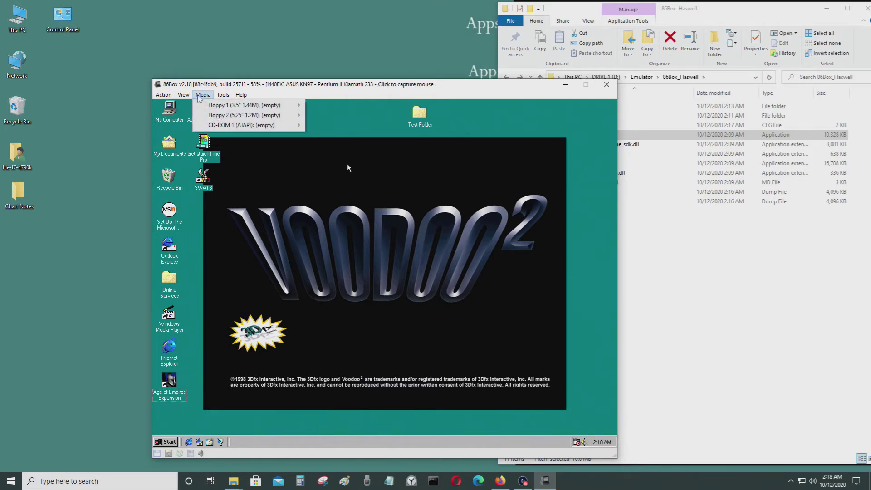
mouse_move(248, 129)
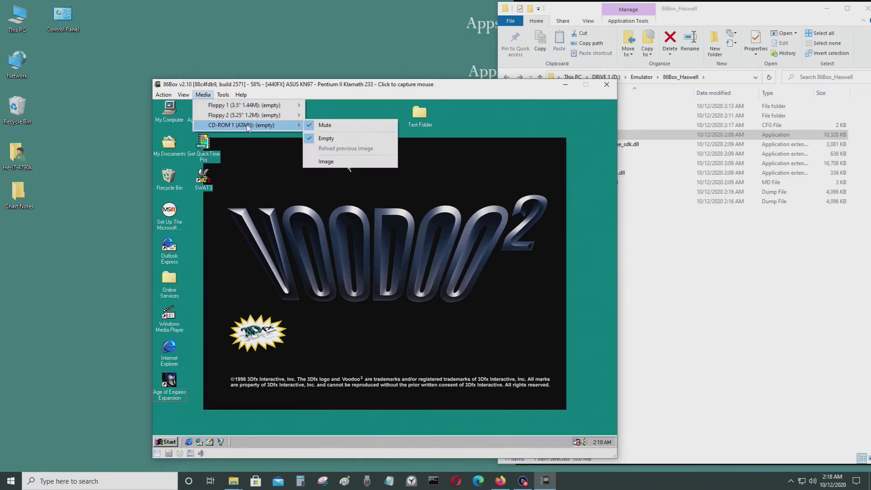
key("Escape")
key("Escape")
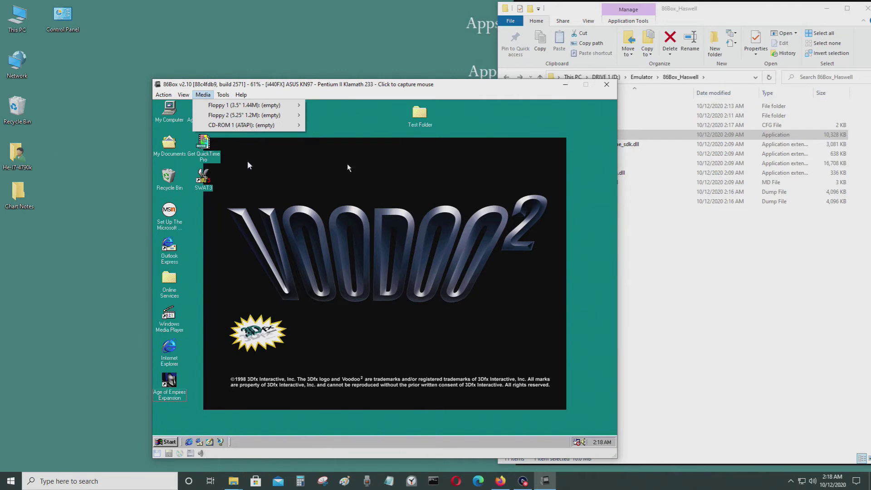
left_click(451, 225)
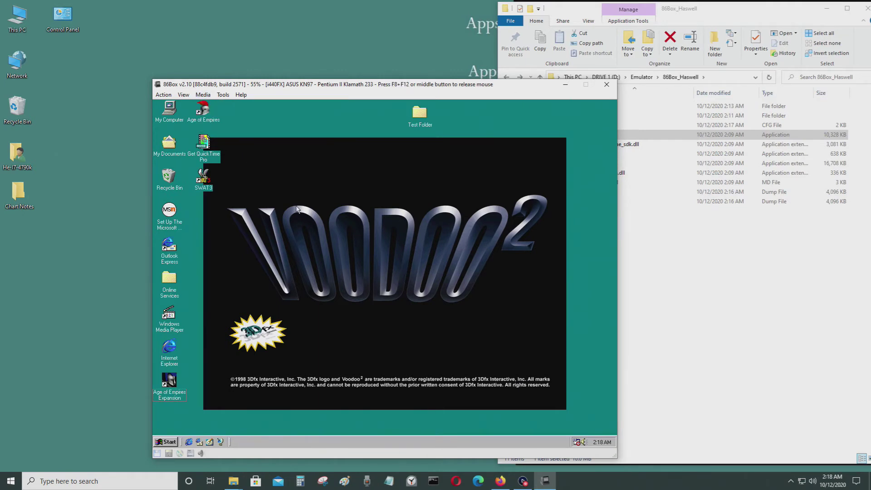
key("F8+F12")
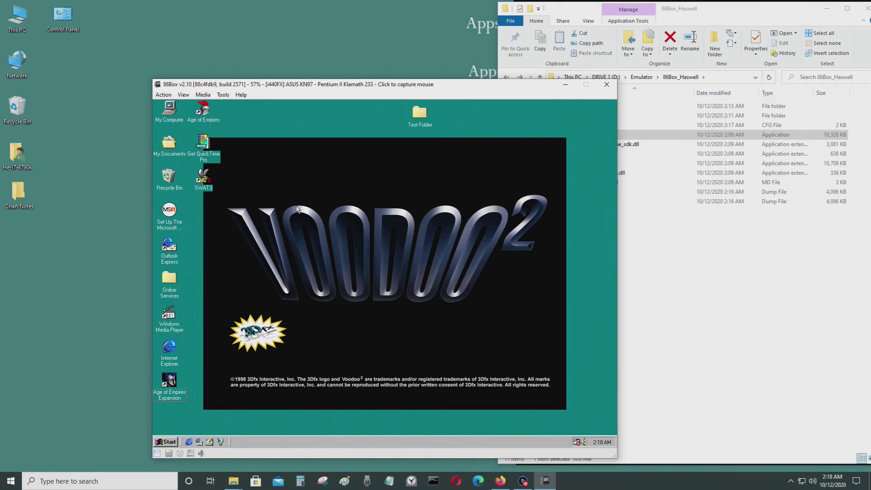
- Recapture the mouse and shut down Windows 98 on the ASUS KN97 machine
left_click(158, 424)
left_click(165, 442)
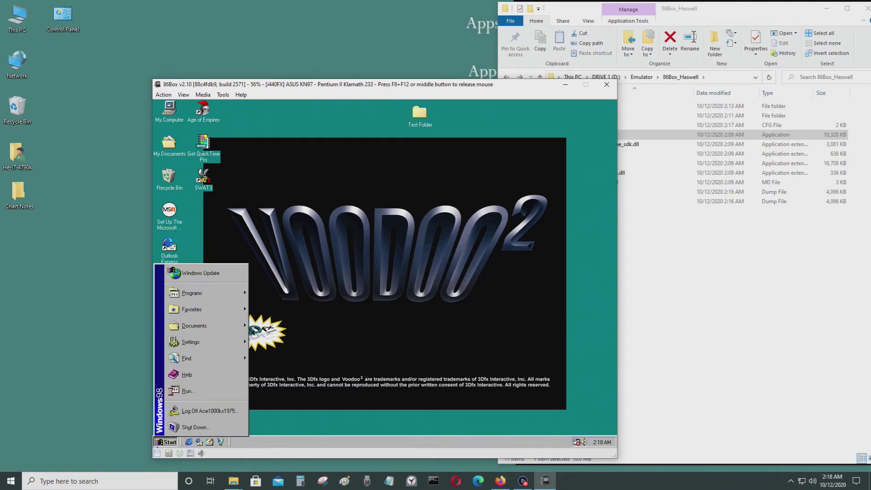
left_click(212, 428)
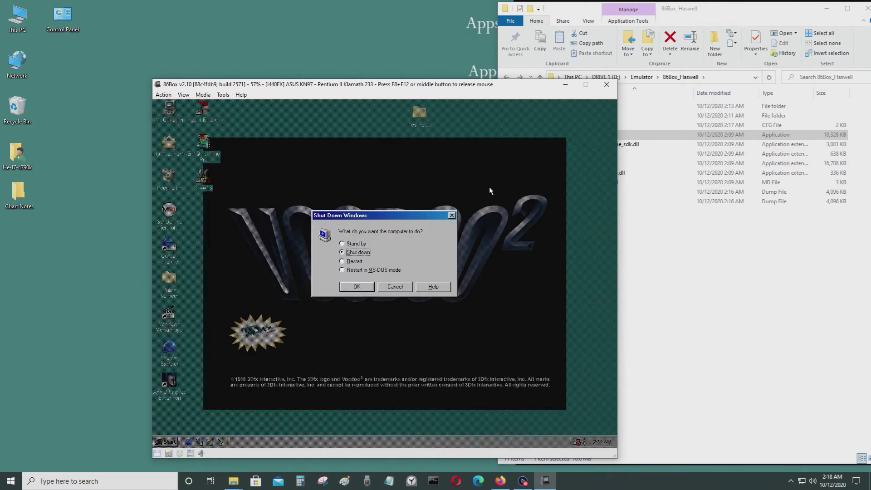
left_click(357, 286)
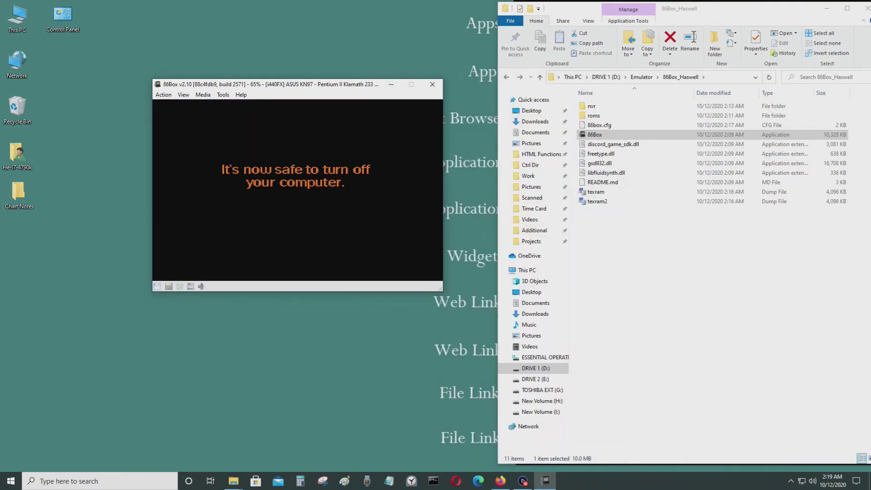
- Set the emulated machine's CPU to Pentium II Klamath 300/66 in the 86Box settings and save the change
left_click(223, 95)
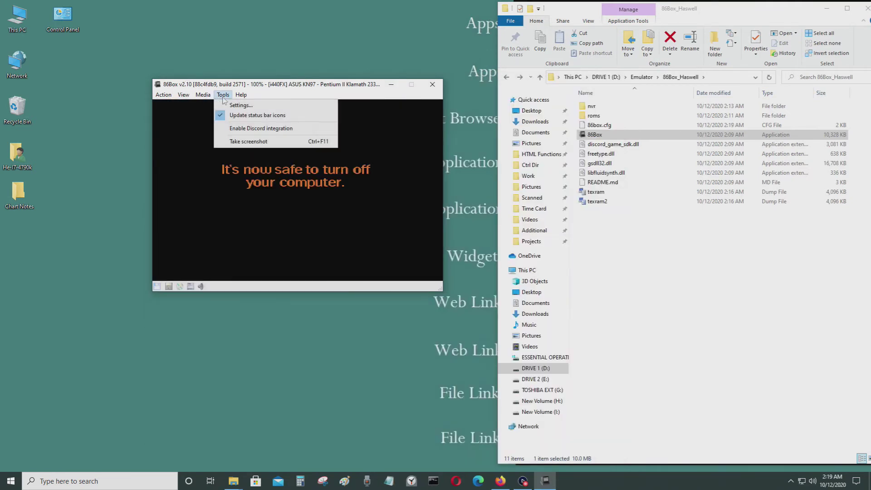
left_click(227, 105)
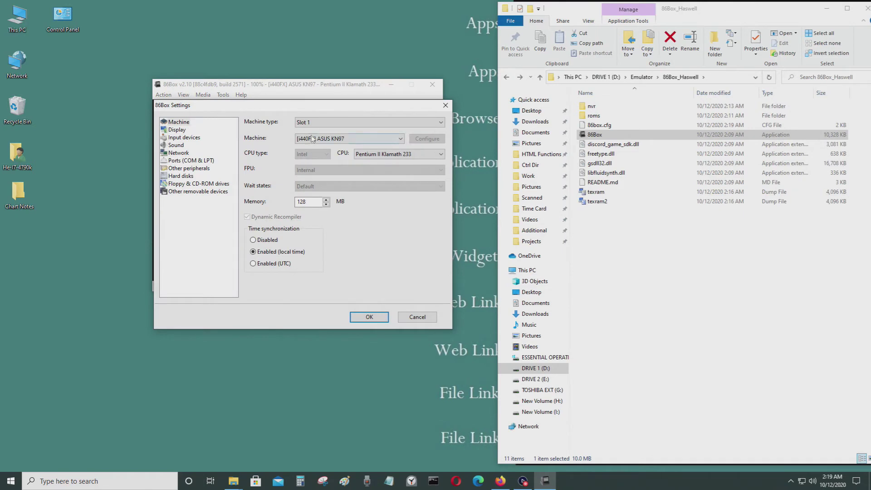
left_click(422, 155)
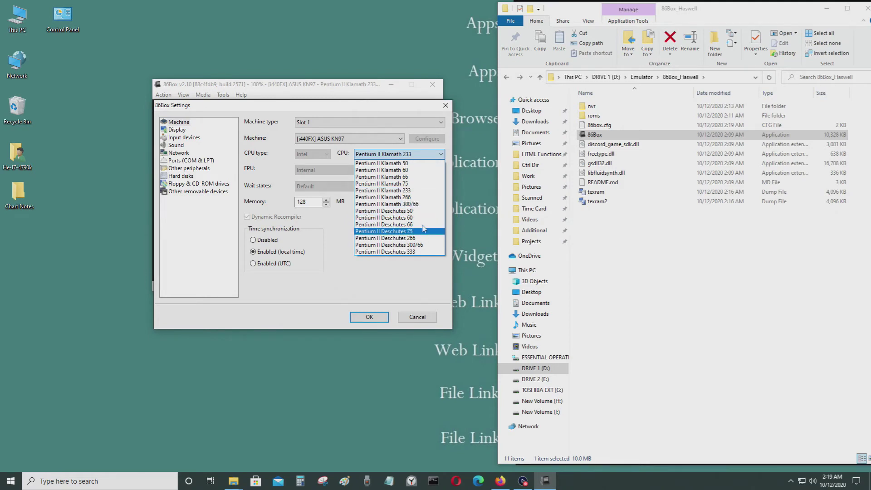
left_click(431, 204)
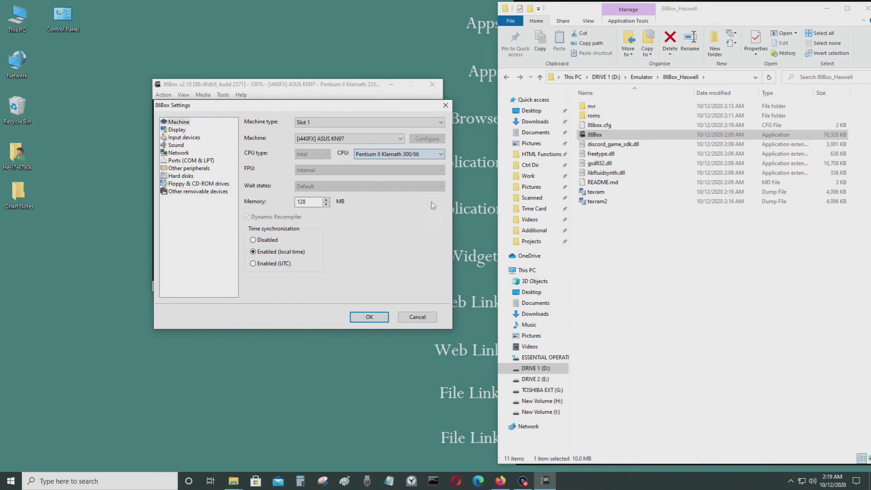
left_click(370, 317)
left_click(391, 222)
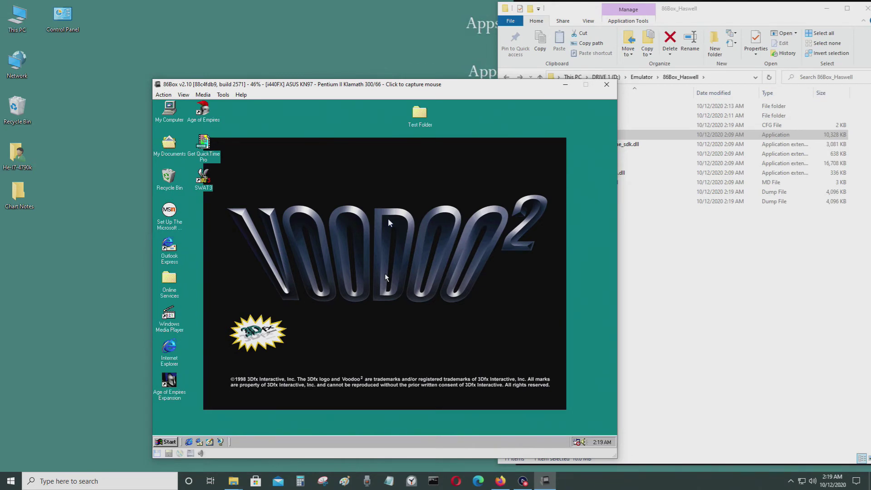
- Capture the mouse in the emulated machine and shut down Windows 98
left_click(385, 275)
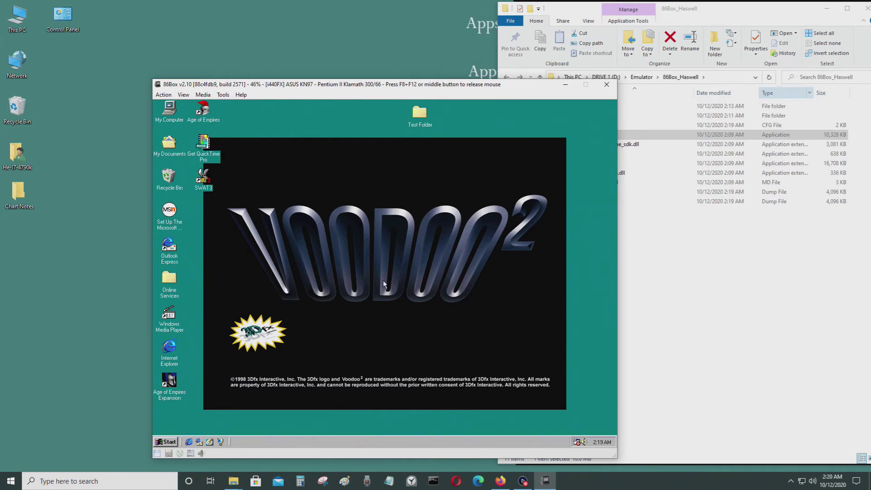
left_click(167, 442)
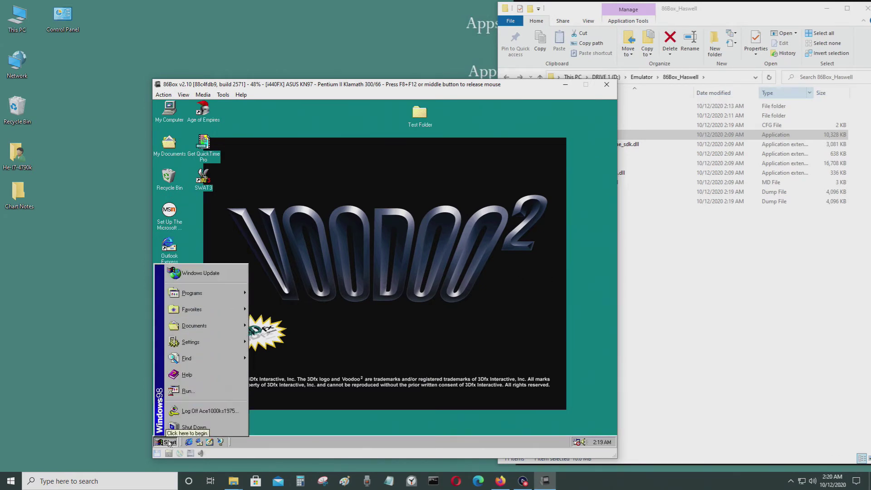
left_click(198, 433)
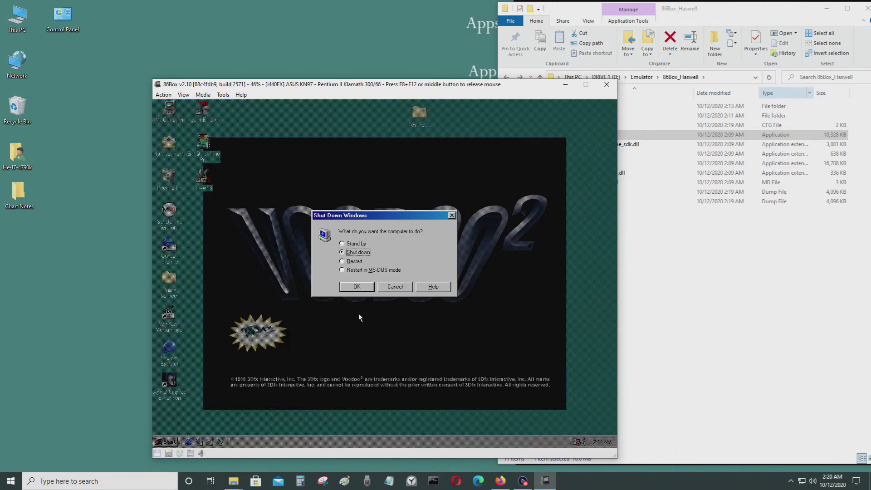
left_click(356, 287)
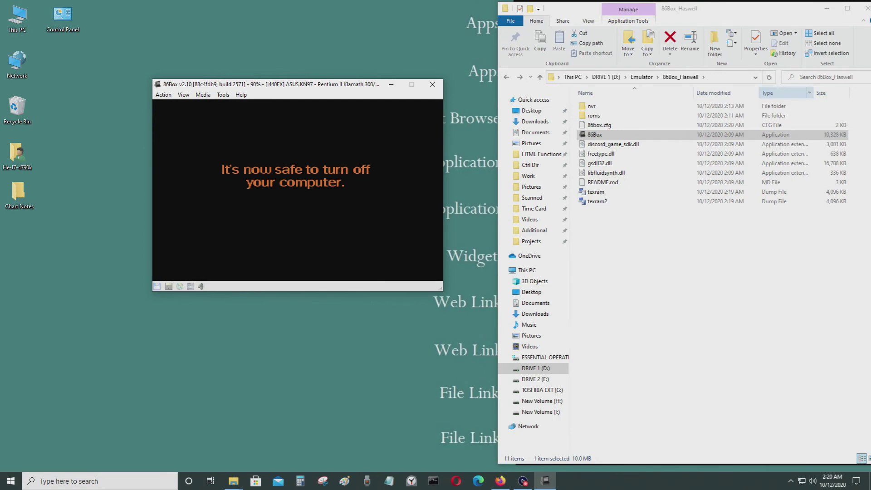
- Try Pentium II Deschutes 333 as the ASUS KN97 machine's CPU in the 86Box settings
left_click(223, 94)
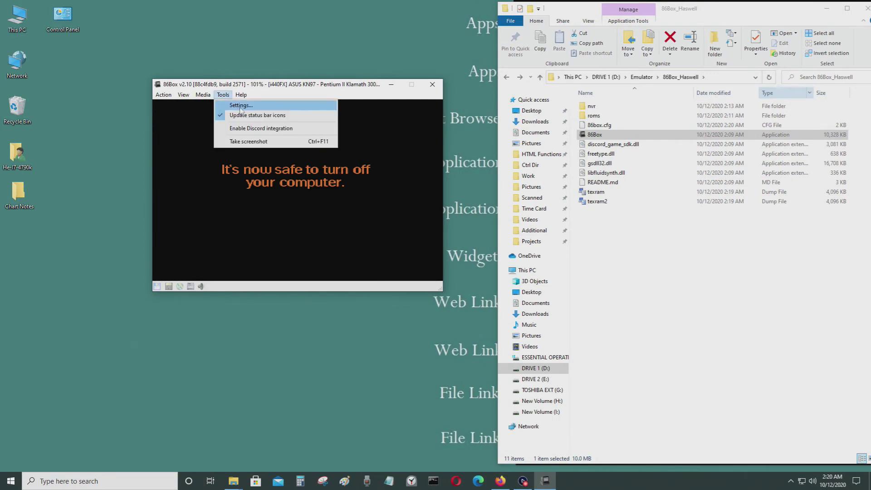
left_click(242, 109)
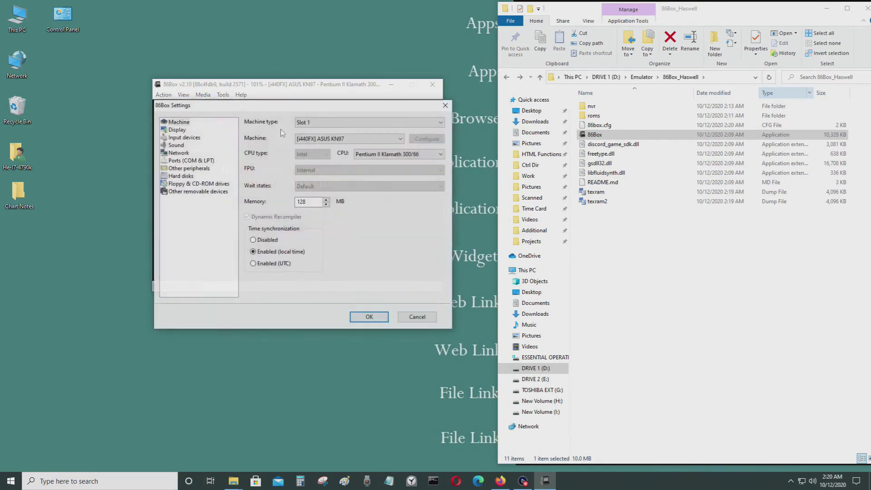
left_click(391, 155)
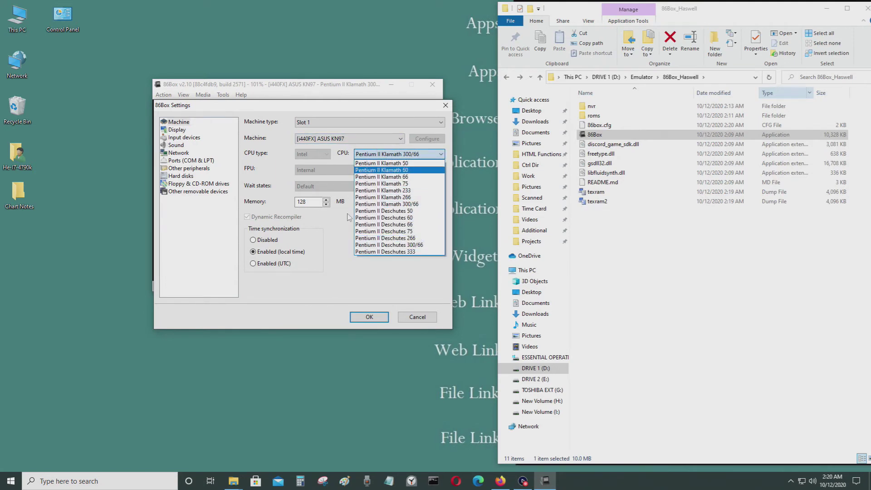
left_click(350, 230)
left_click(403, 154)
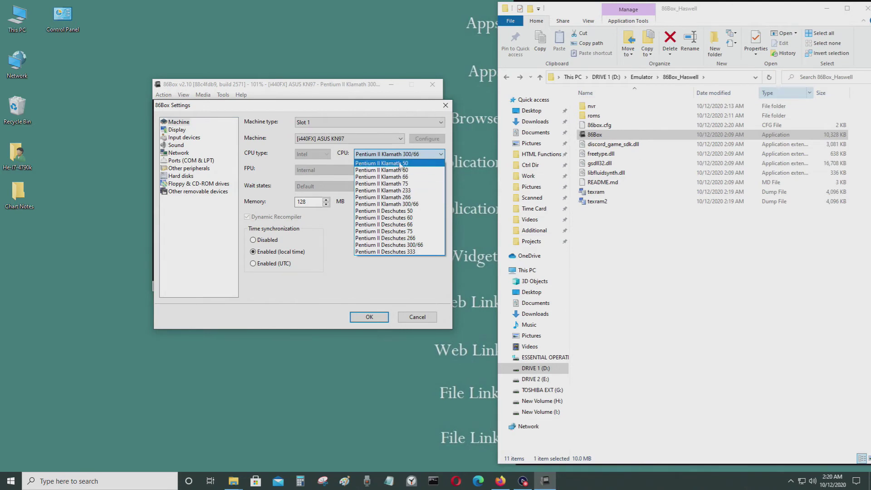
left_click(417, 252)
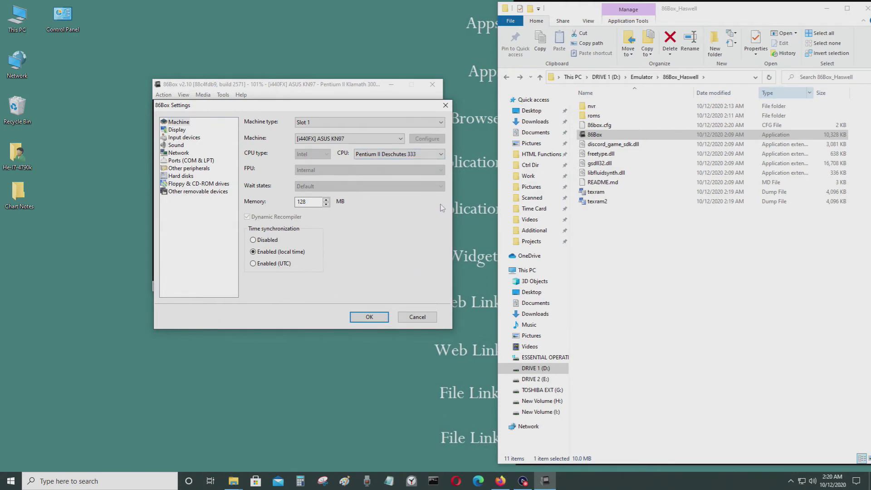
left_click(438, 154)
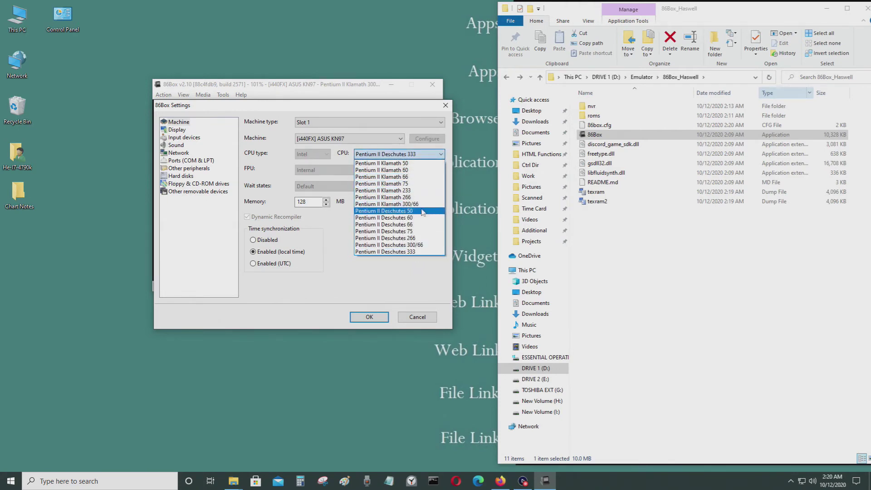
left_click(428, 252)
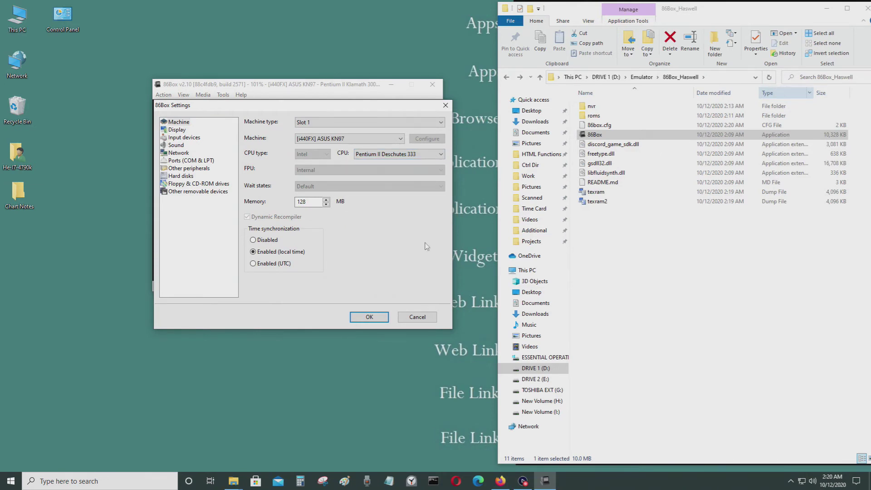
- Review the available Slot 1 machines and the ASUS KN97's CPU choices, and close the settings without saving
left_click(400, 140)
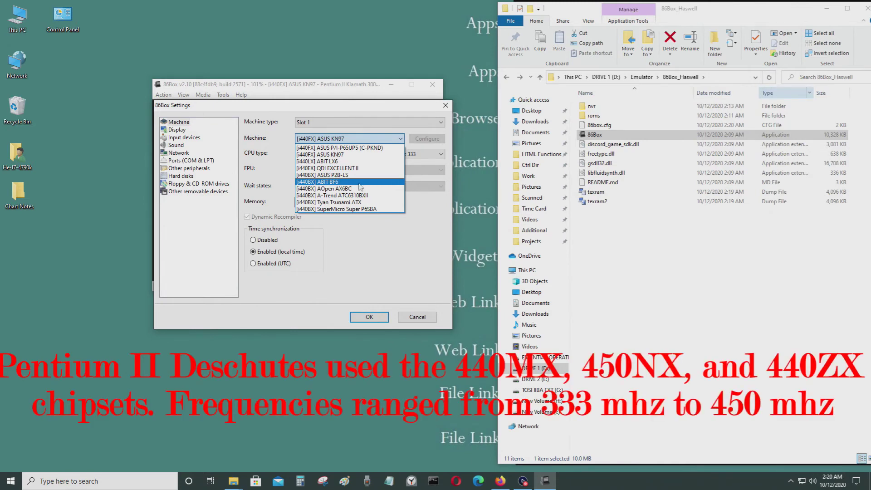
left_click(429, 196)
left_click(422, 153)
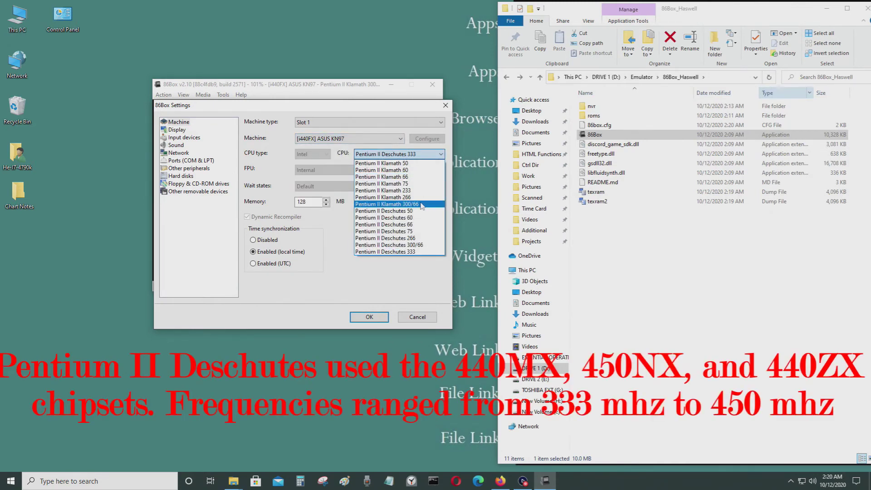
left_click(341, 240)
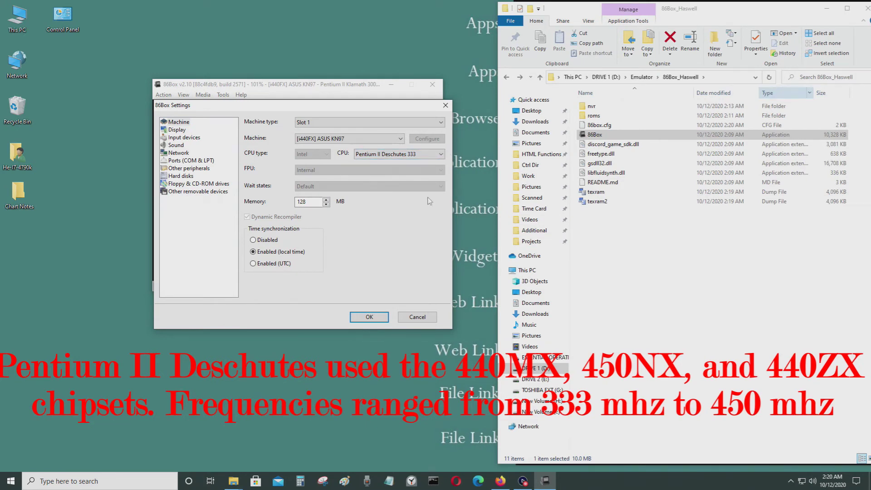
left_click(425, 317)
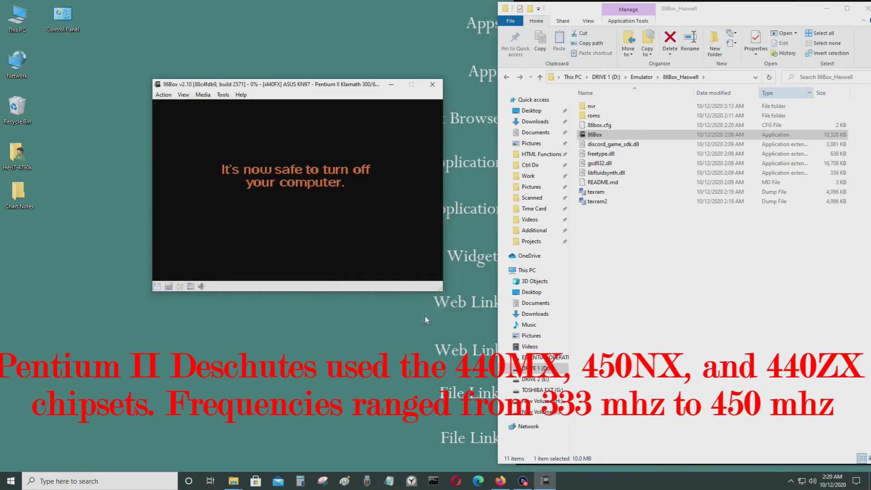
- Exit the emulator and relaunch 86Box from the 86Box_Haswell folder
left_click(169, 96)
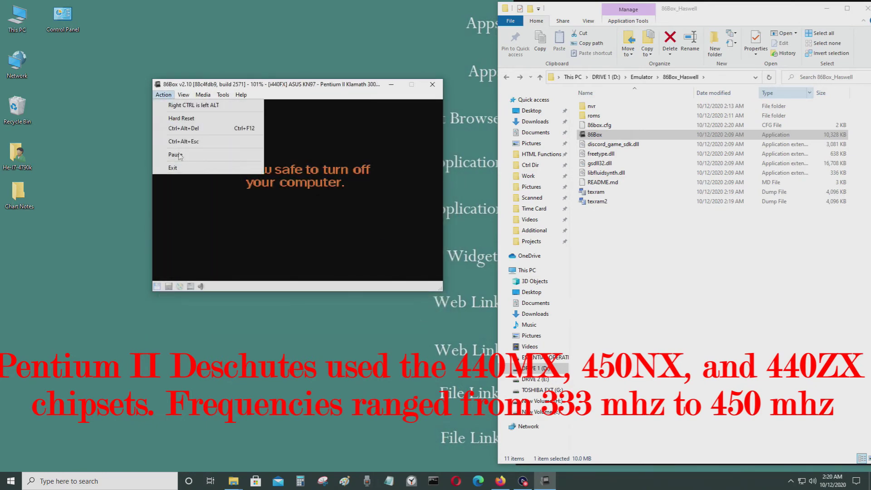
left_click(189, 174)
left_click(460, 243)
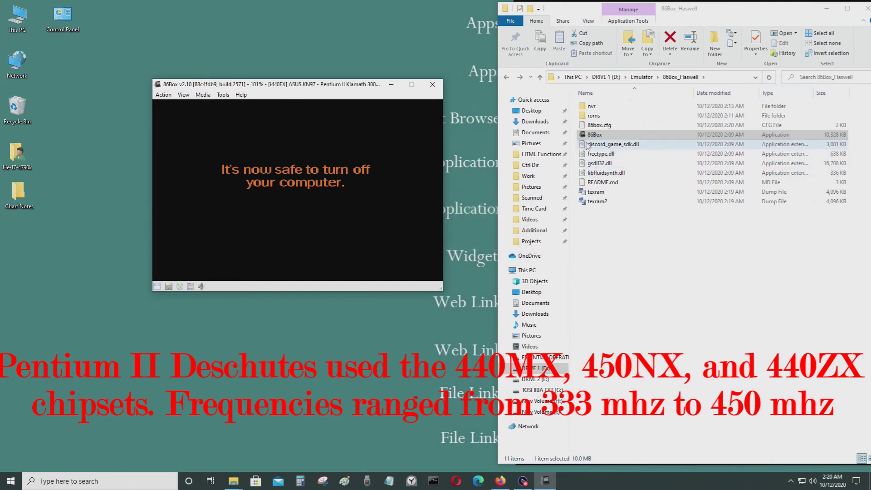
double_click(601, 135)
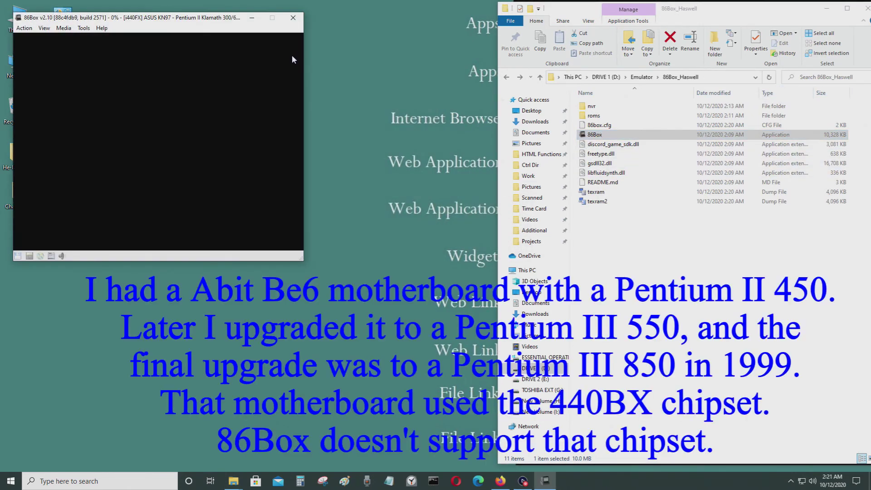
- Check the CPU choices for the ASUS KN97 in the 86Box settings and close them with the current CPU kept
left_click(84, 28)
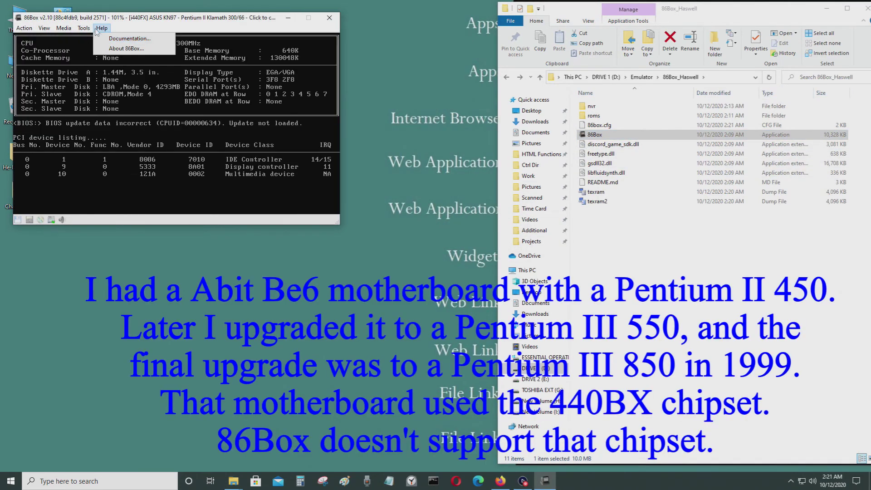
key("Escape")
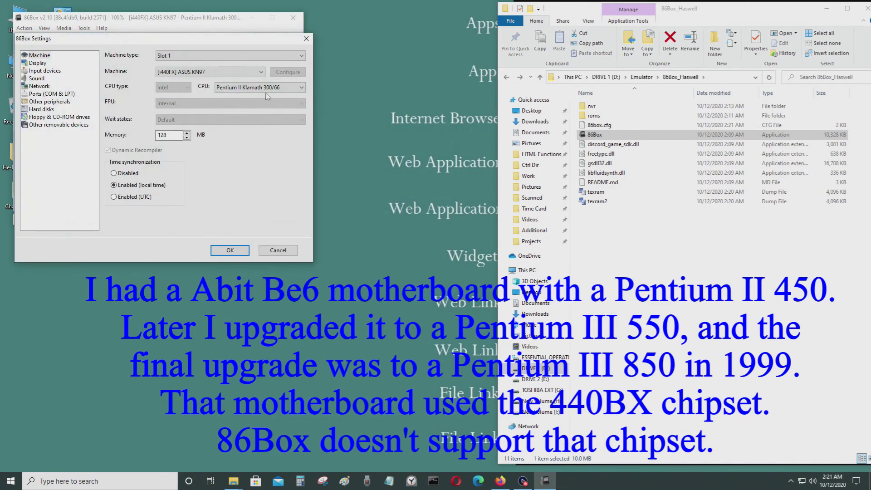
left_click(269, 87)
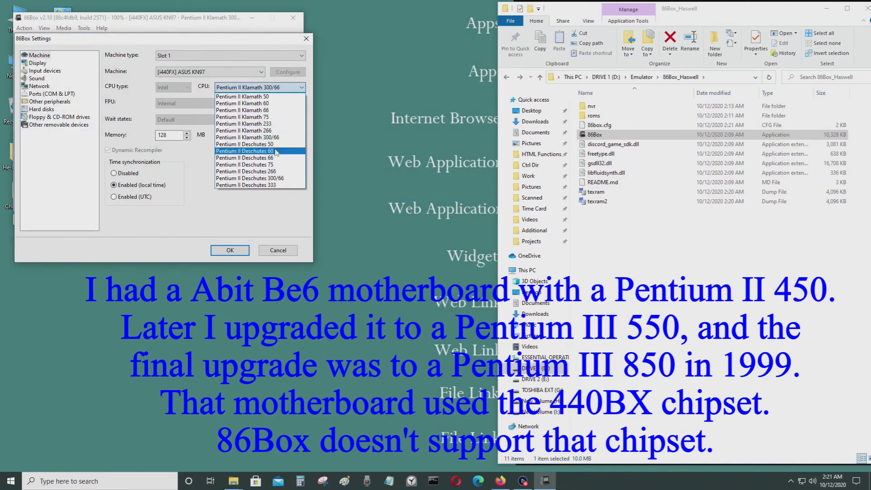
left_click(205, 181)
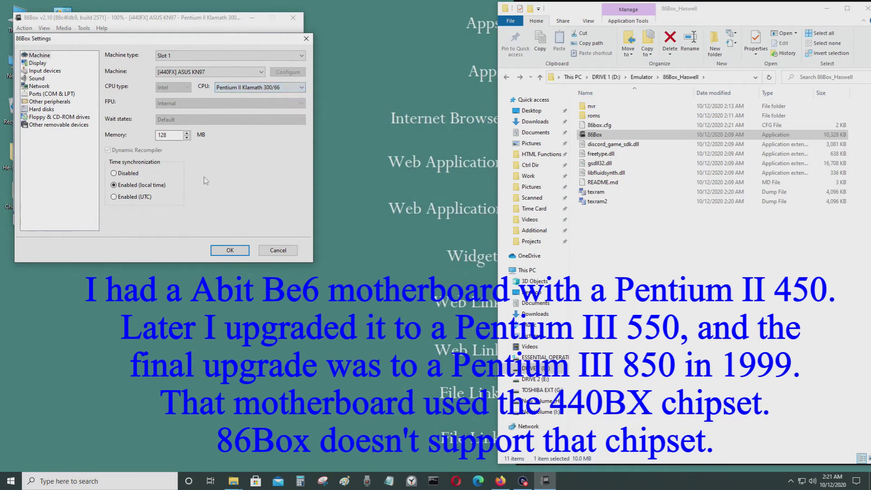
left_click(230, 250)
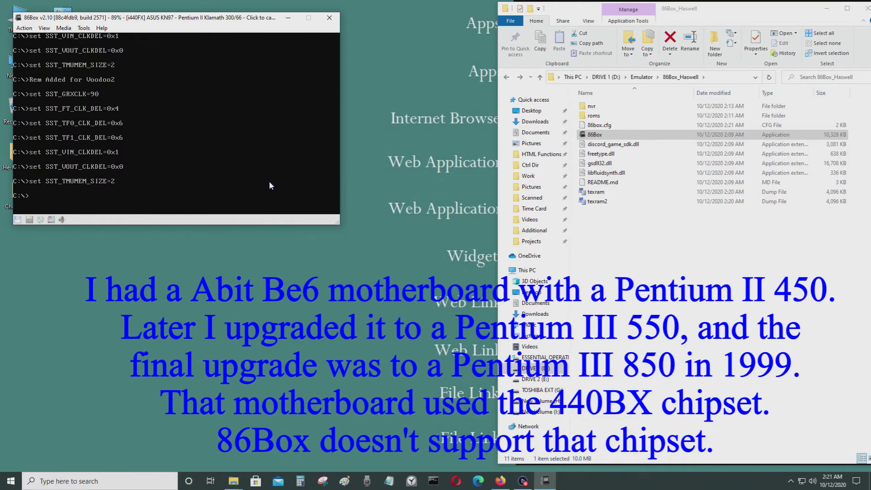
- Move the emulator window toward the middle of the desktop, capture the mouse and shut down Windows 98
left_click_drag(189, 18, 359, 78)
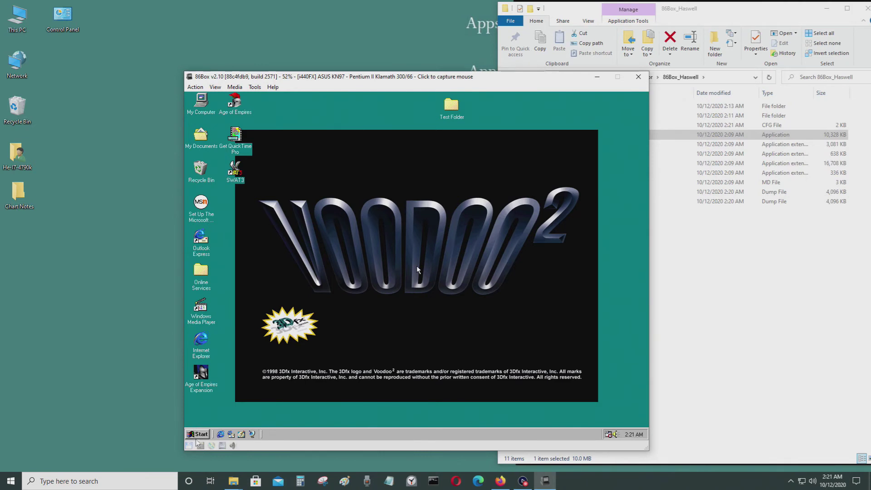
left_click(186, 364)
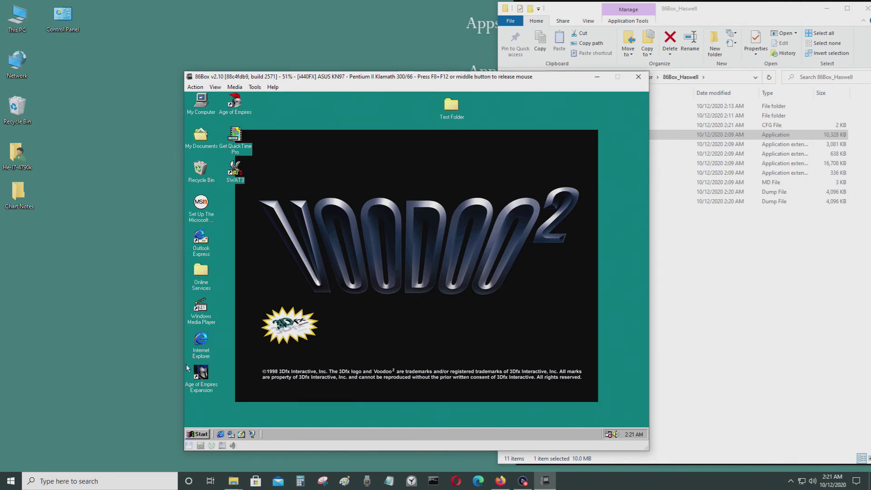
left_click(206, 434)
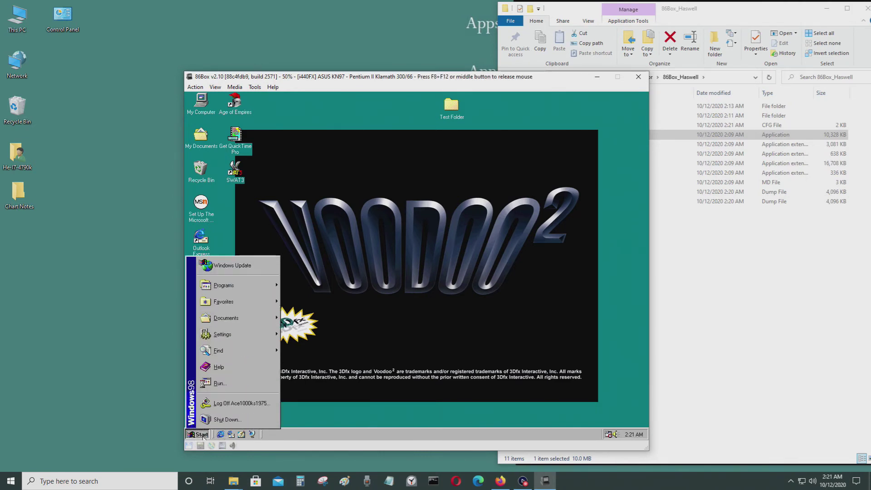
left_click(210, 425)
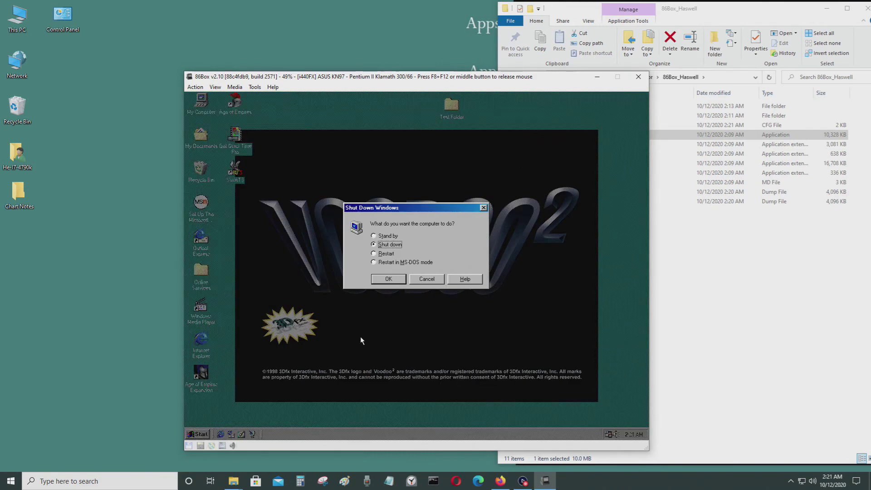
left_click(384, 279)
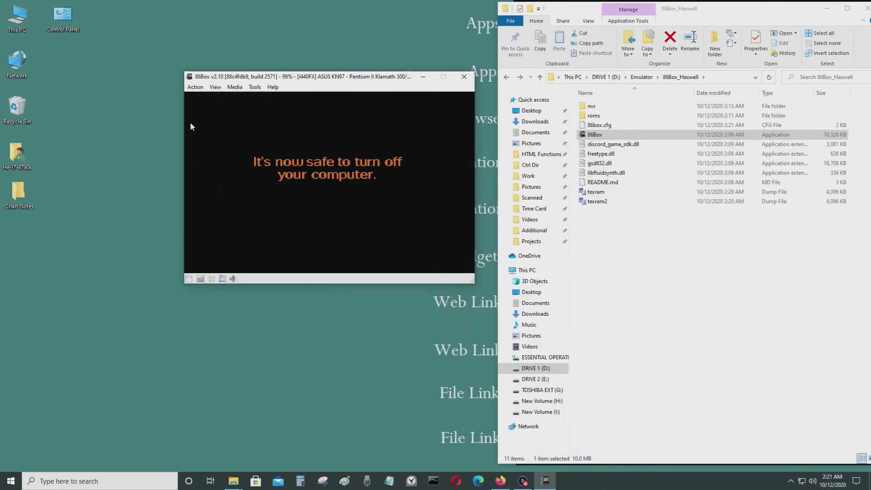
- Set the emulated machine to [i440BX] ABIT BF6 with a Pentium II Deschutes 75 CPU and save the settings with a hard reset
left_click(235, 87)
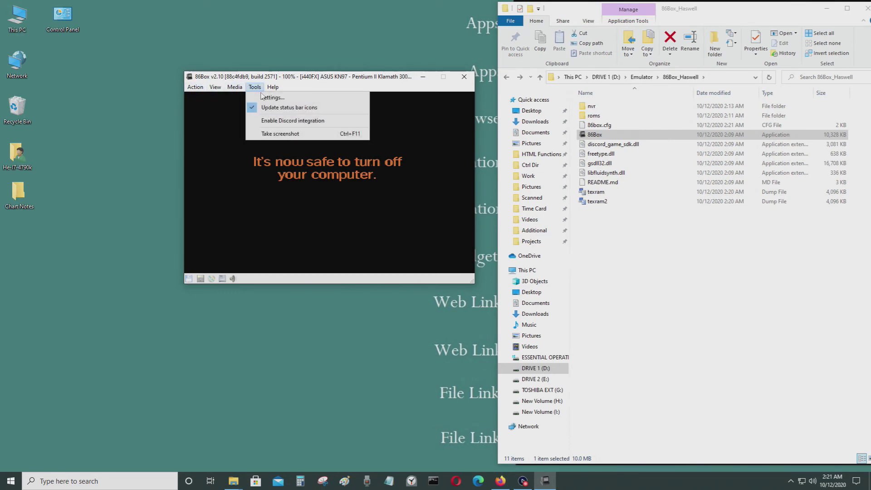
left_click(261, 98)
left_click(427, 131)
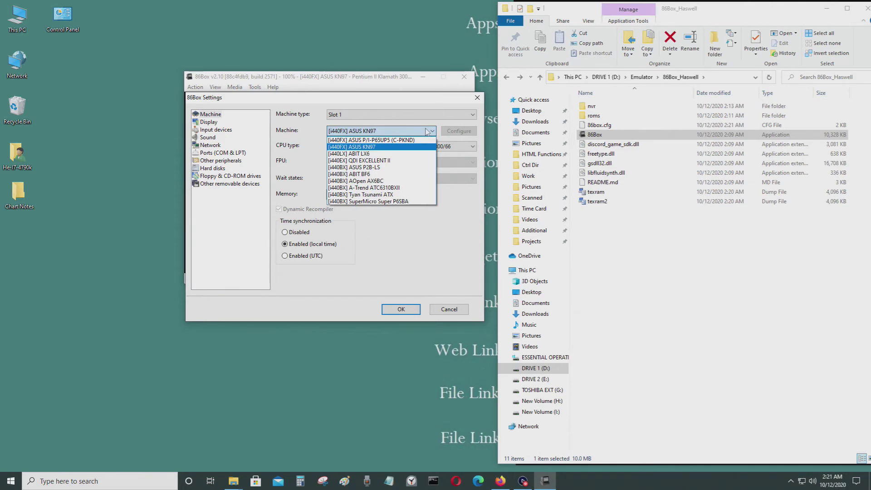
left_click(408, 174)
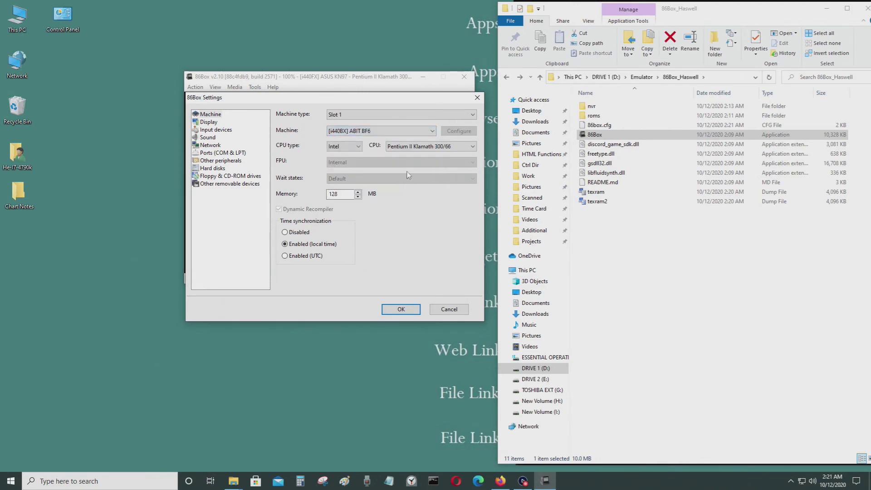
left_click(447, 146)
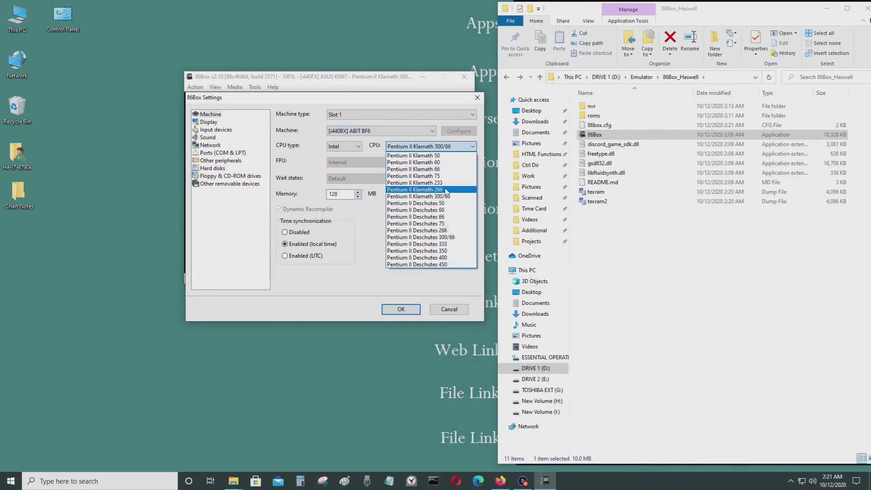
left_click(451, 225)
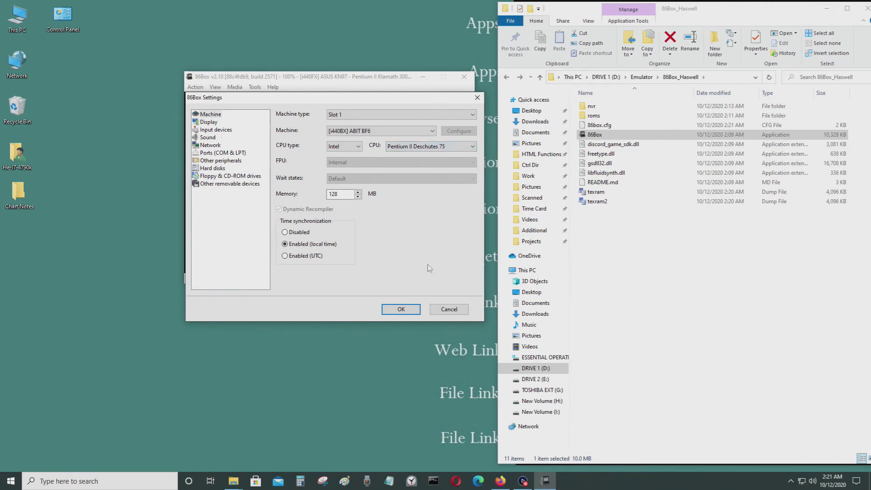
left_click(402, 314)
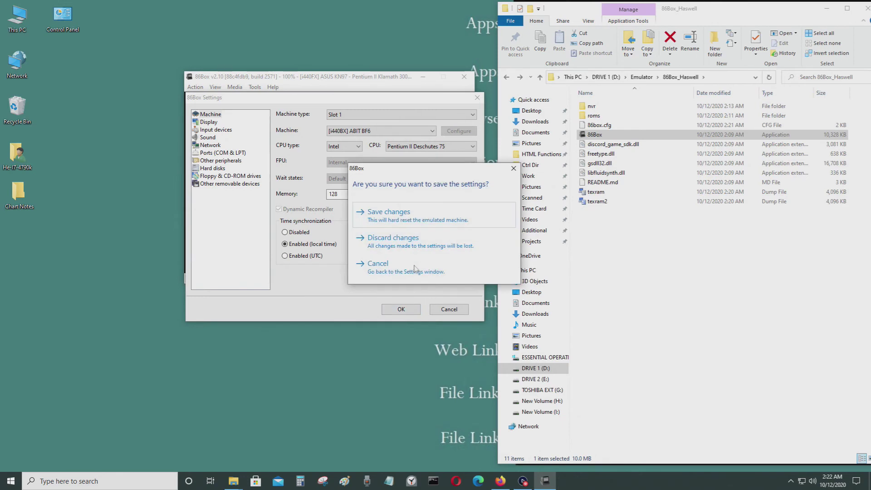
left_click(414, 226)
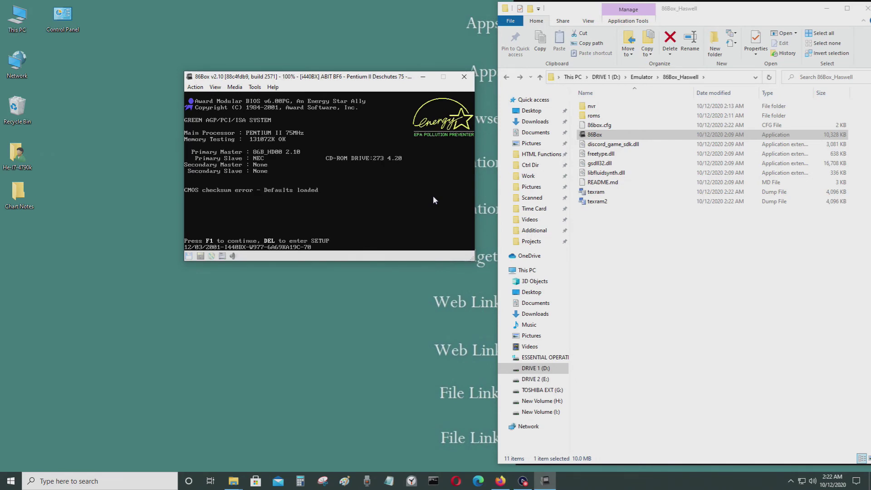
- Continue booting the ABIT BF6 machine into Windows 98, review the general System Properties in Control Panel and close both windows
key("F1")
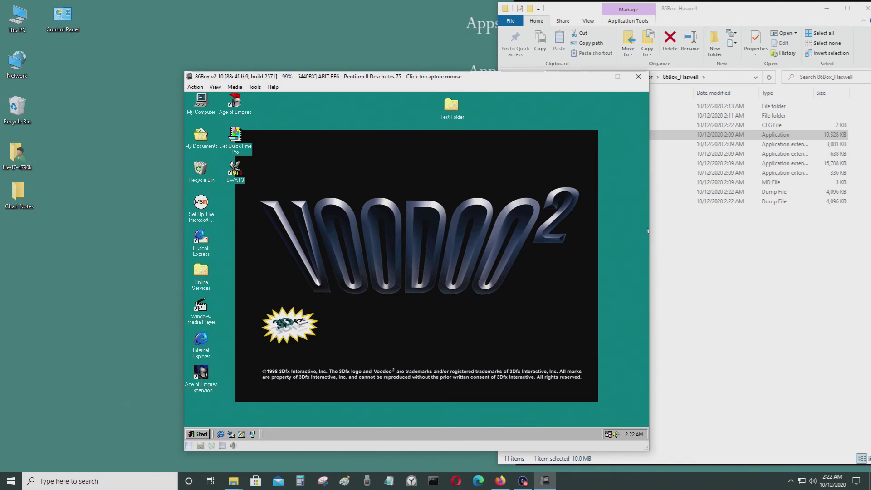
left_click(459, 172)
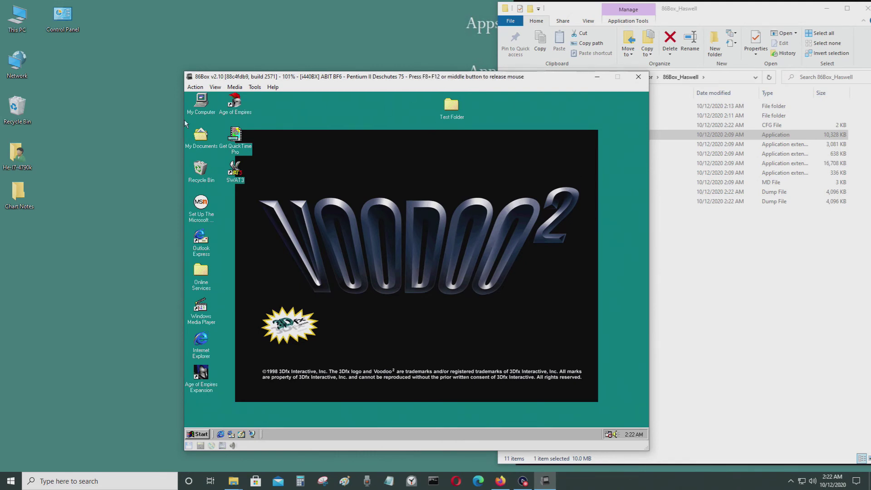
left_click(190, 435)
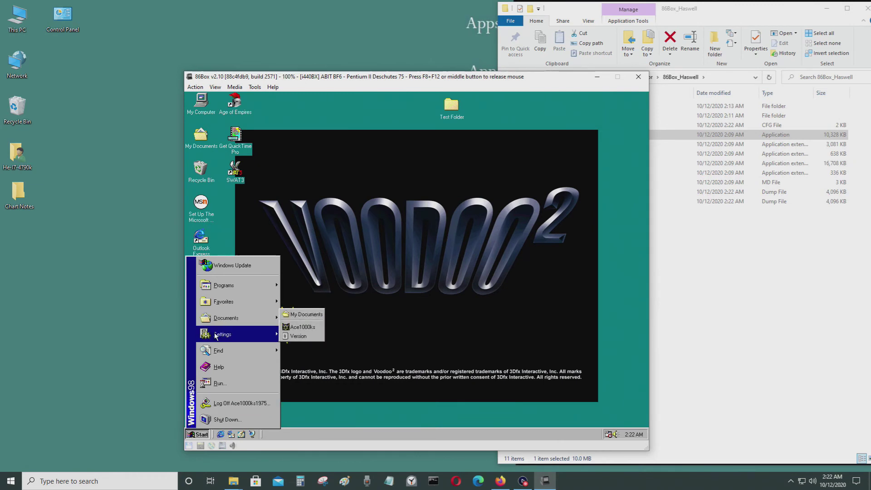
mouse_move(215, 336)
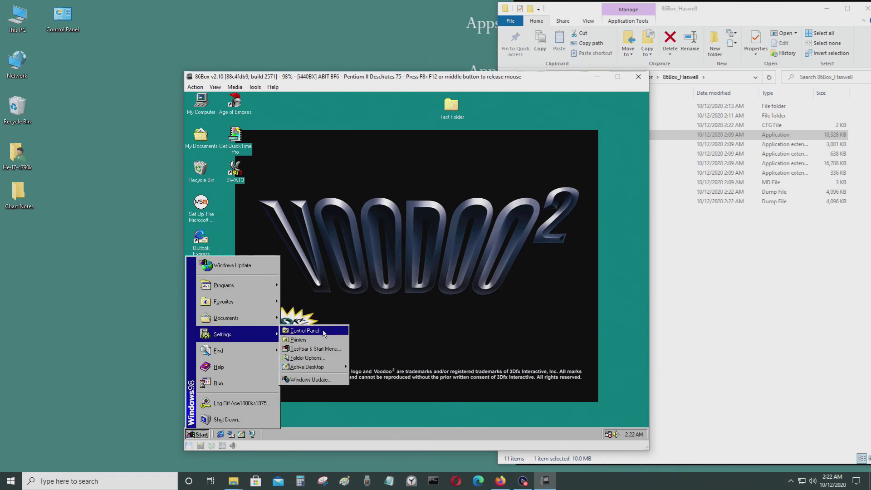
left_click(324, 333)
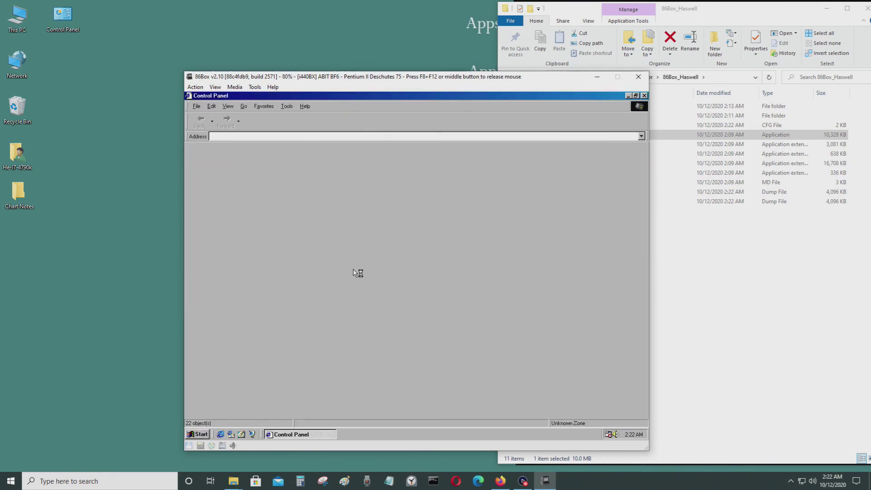
double_click(374, 223)
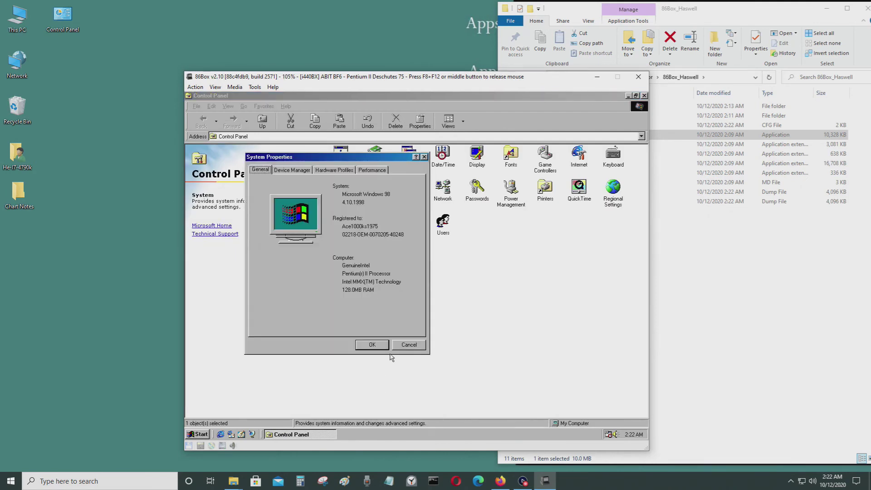
left_click(405, 345)
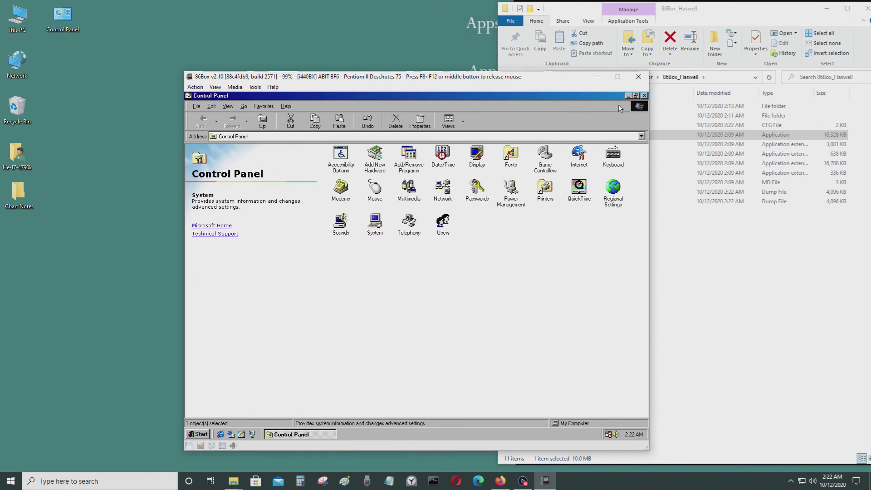
key("alt+F4")
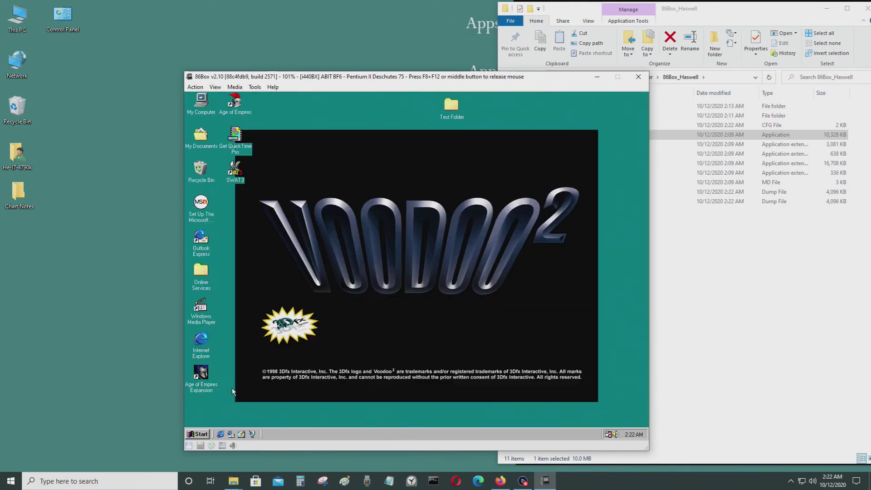
- Shut down Windows 98 on the Pentium II Deschutes 75 machine
left_click(201, 434)
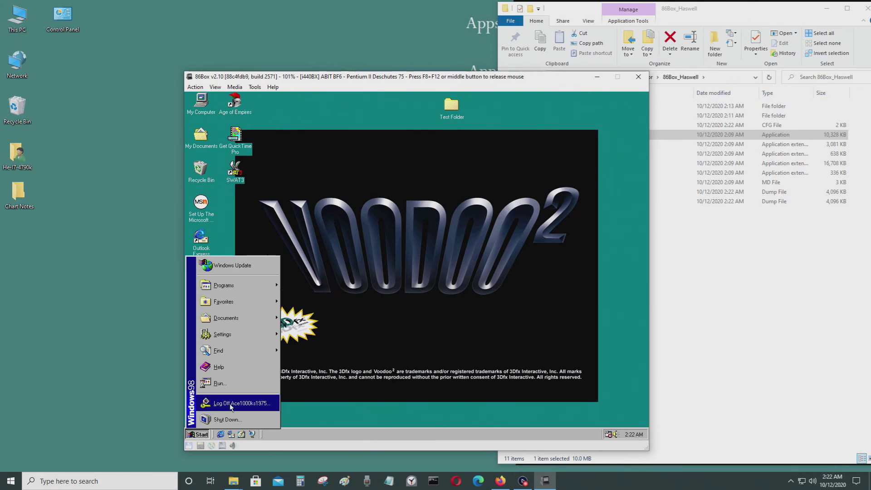
left_click(229, 419)
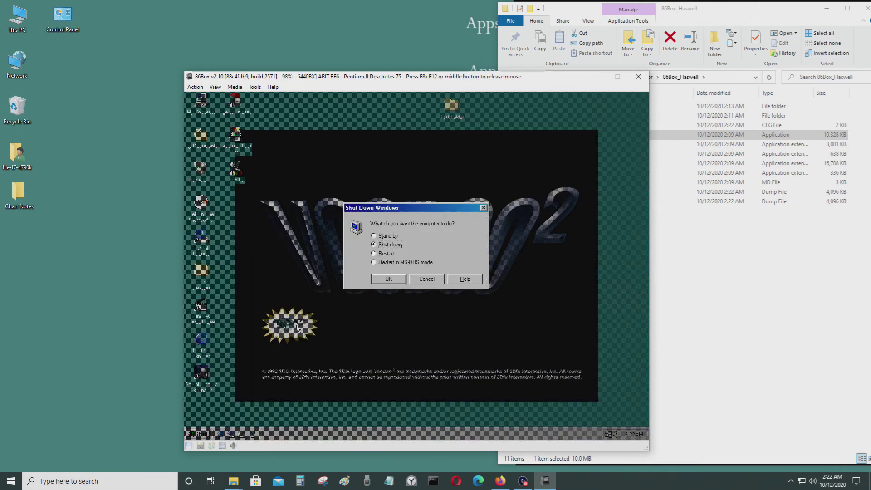
left_click(391, 280)
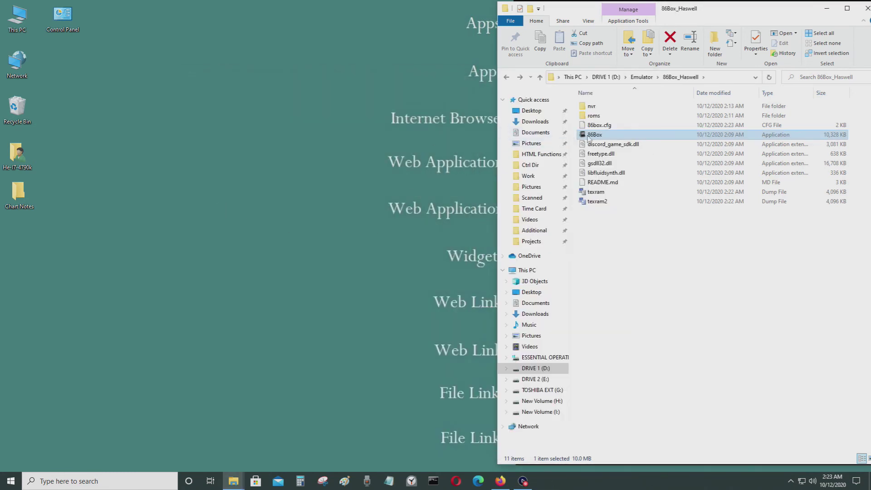
- Relaunch 86Box from the 86Box_Haswell folder, set the machine's CPU to Pentium II Deschutes 450 and save the settings
double_click(589, 137)
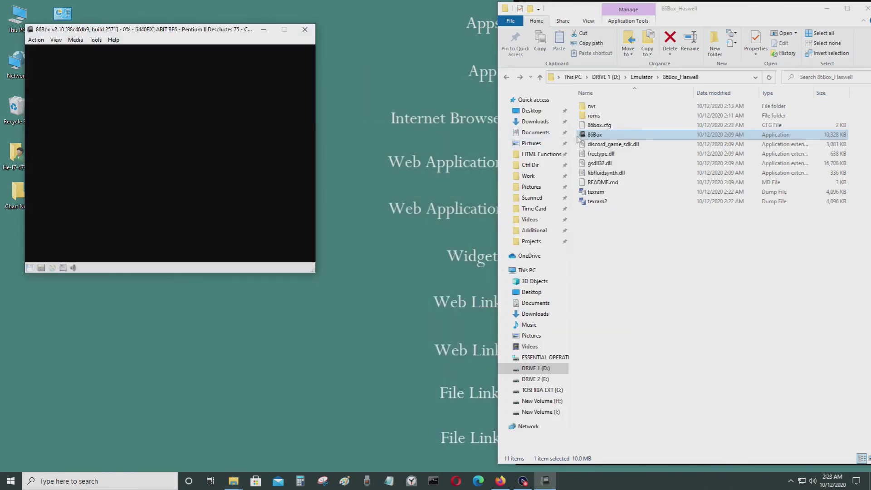
left_click(95, 39)
left_click(109, 50)
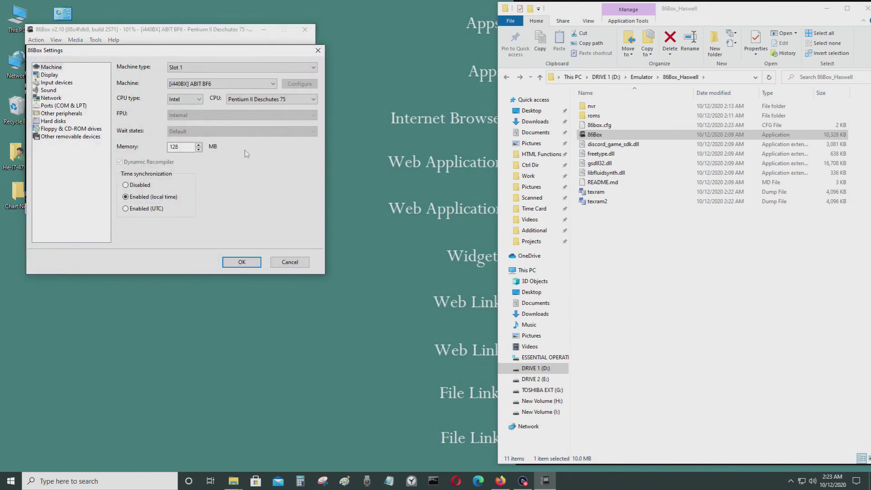
left_click(287, 98)
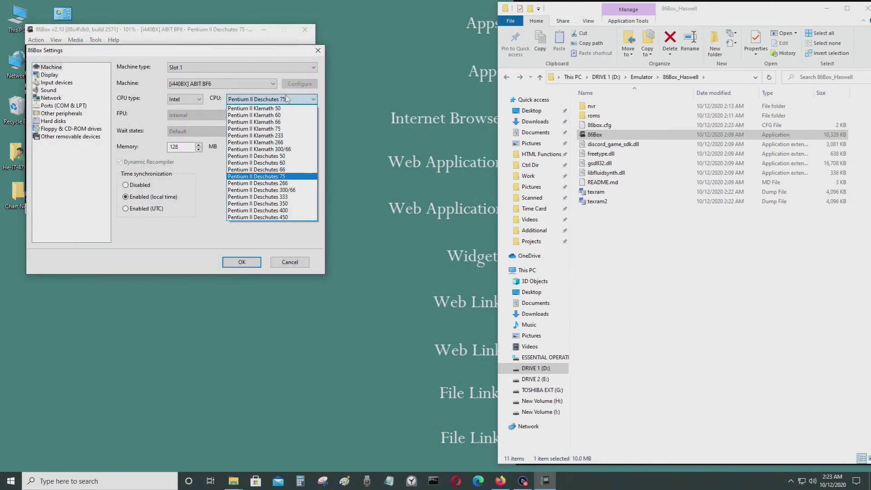
left_click(283, 218)
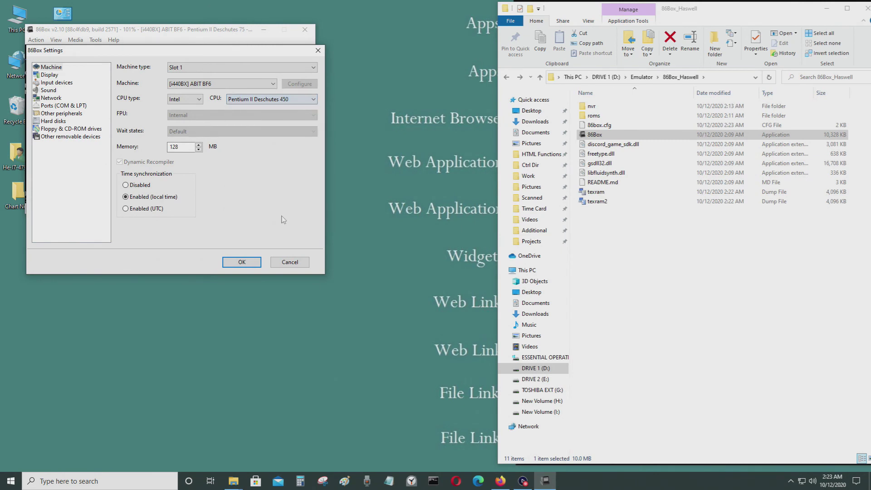
left_click(247, 263)
left_click(373, 221)
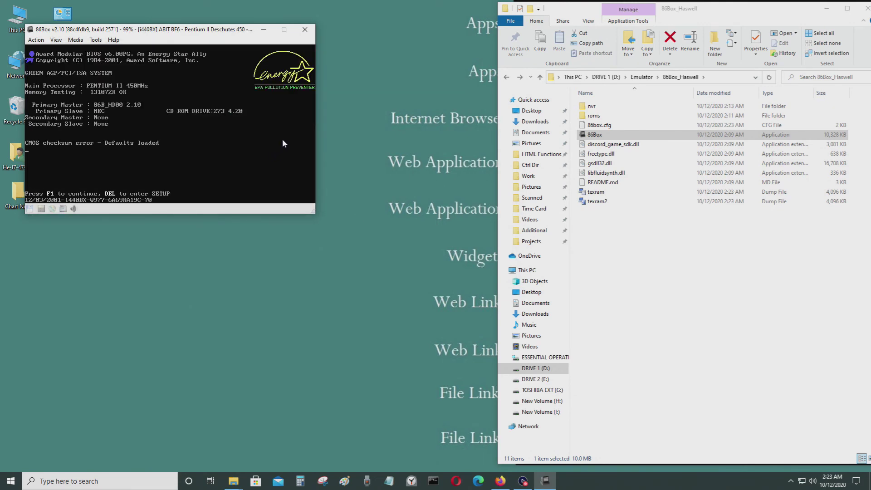
- Continue past the BIOS checksum prompt to boot Windows 98 and reposition the emulator window near the middle of the desktop
left_click(282, 144)
key("F1")
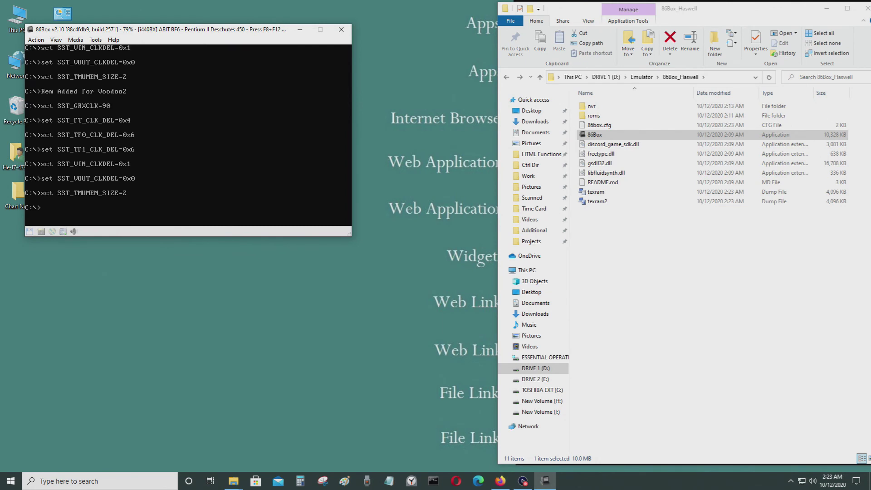
key("F8+F12")
left_click_drag(120, 30, 288, 165)
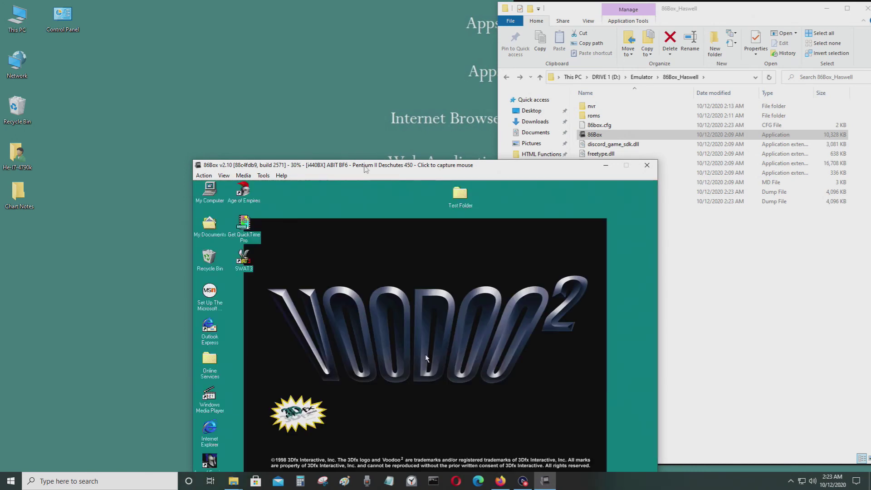
left_click_drag(366, 168, 366, 95)
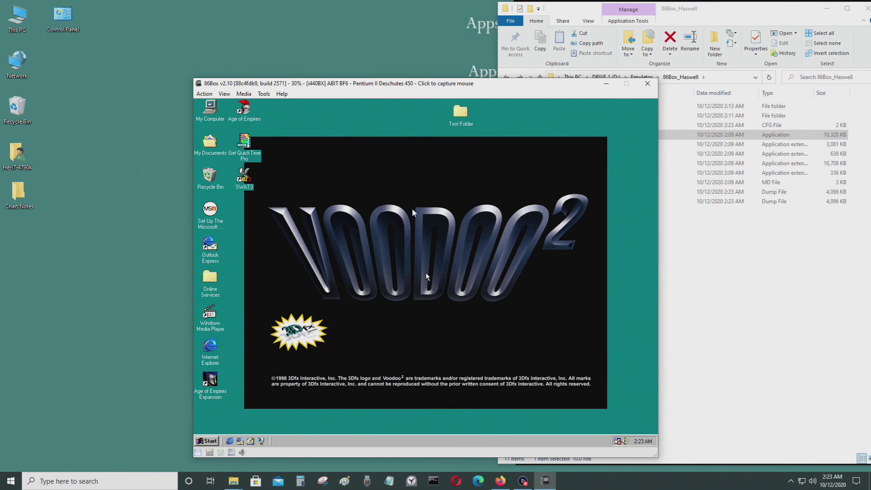
- Capture the mouse in the guest, check the general System Properties through Windows 98's Control Panel and close both windows
left_click(381, 108)
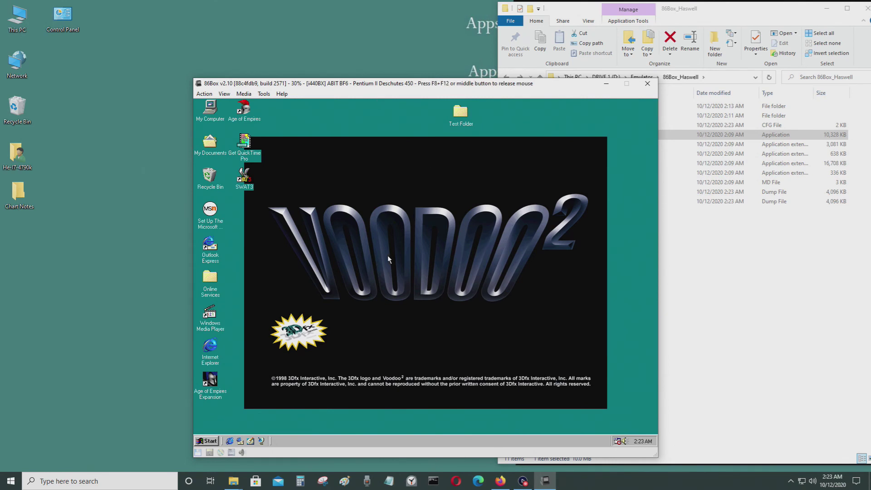
left_click(200, 443)
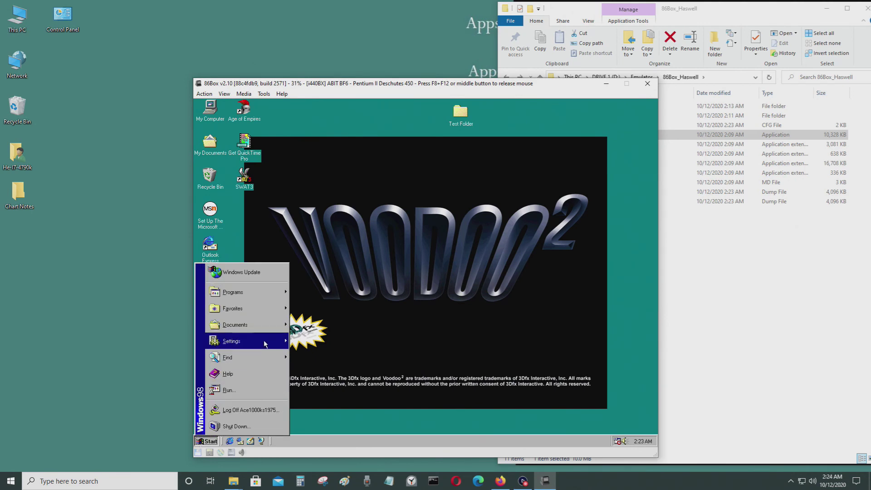
mouse_move(266, 343)
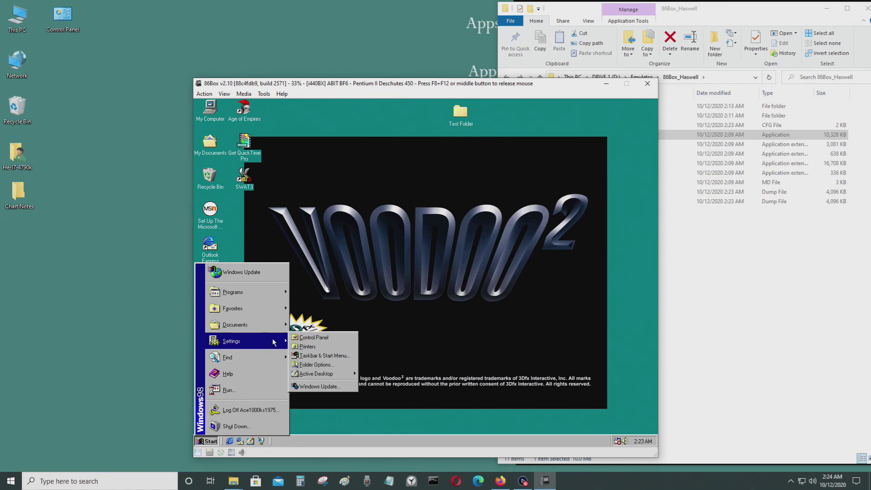
left_click(346, 337)
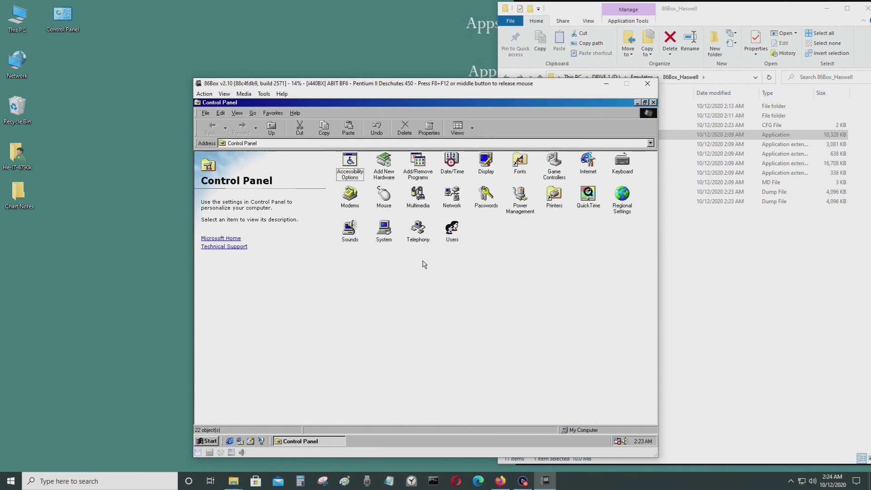
left_click(383, 234)
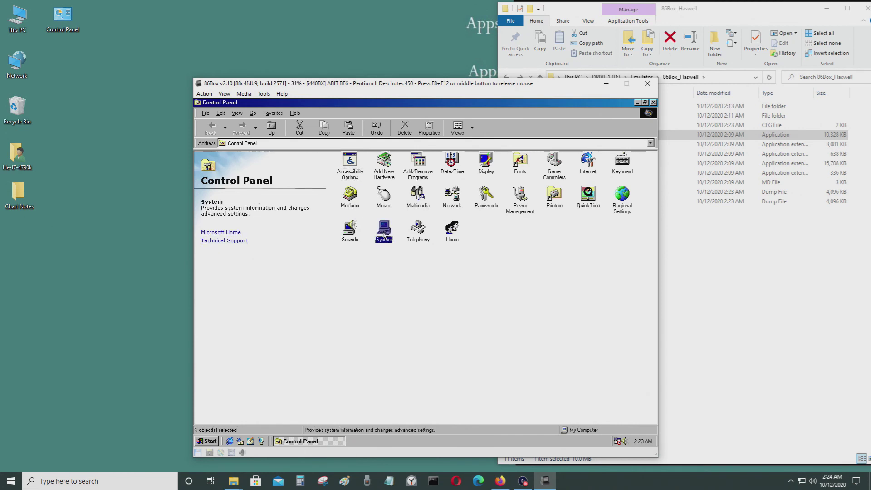
double_click(384, 235)
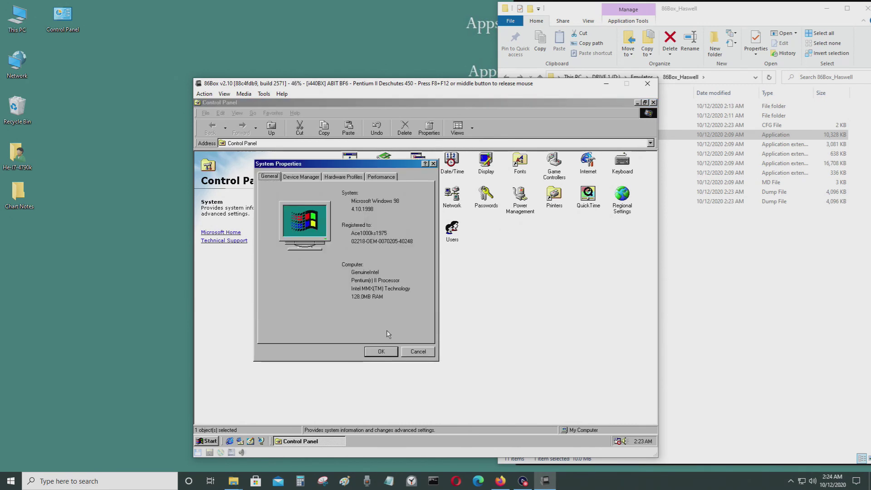
left_click(425, 352)
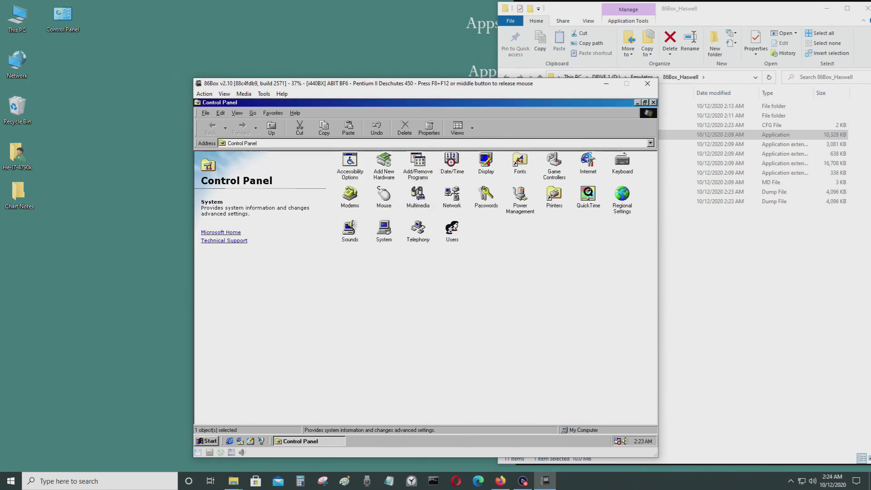
left_click(653, 103)
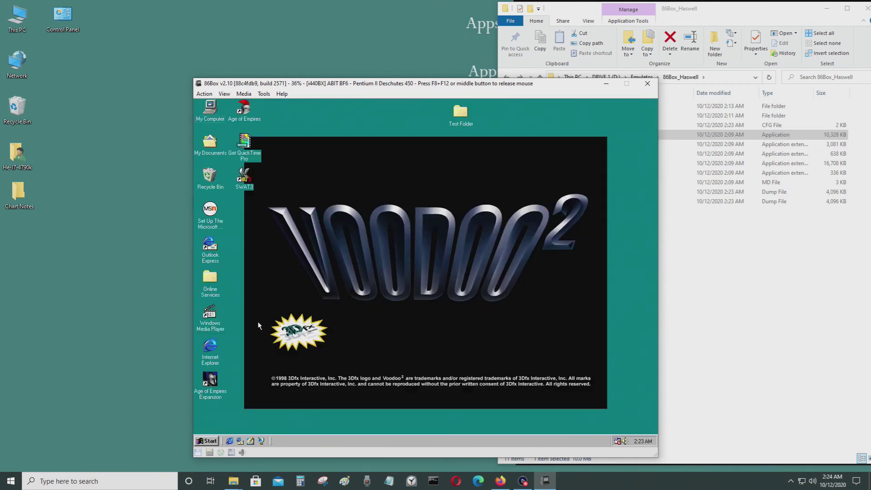
- Shut down Windows 98 on the Pentium II Deschutes 450 machine
left_click(203, 436)
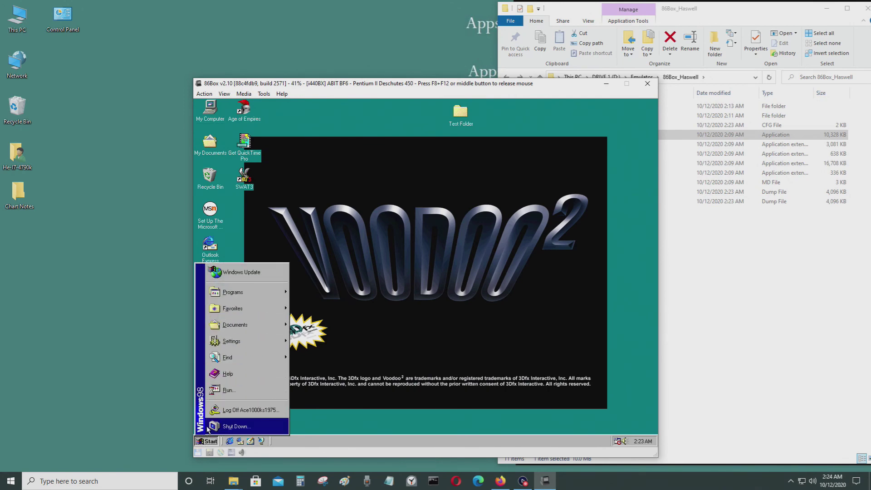
left_click(209, 429)
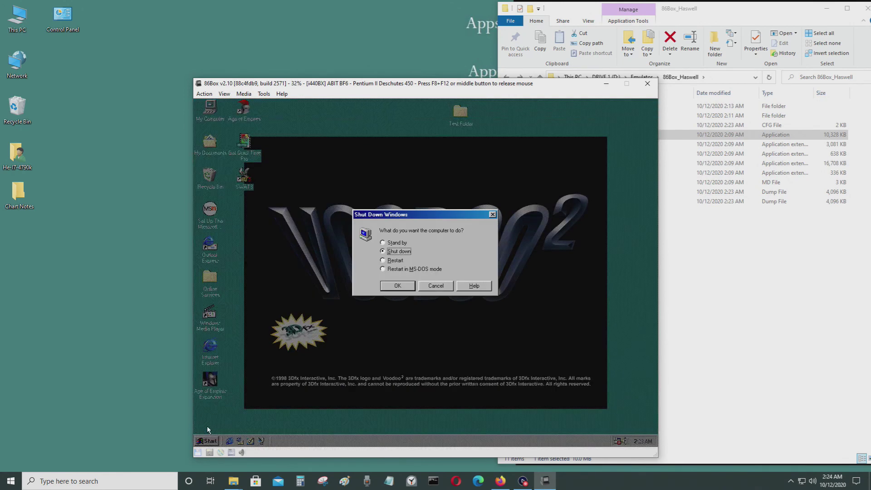
left_click(388, 289)
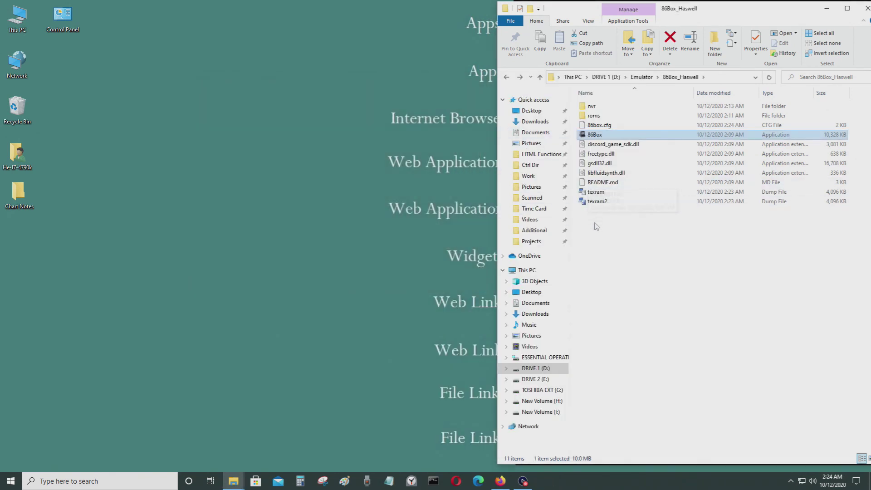
left_click(598, 226)
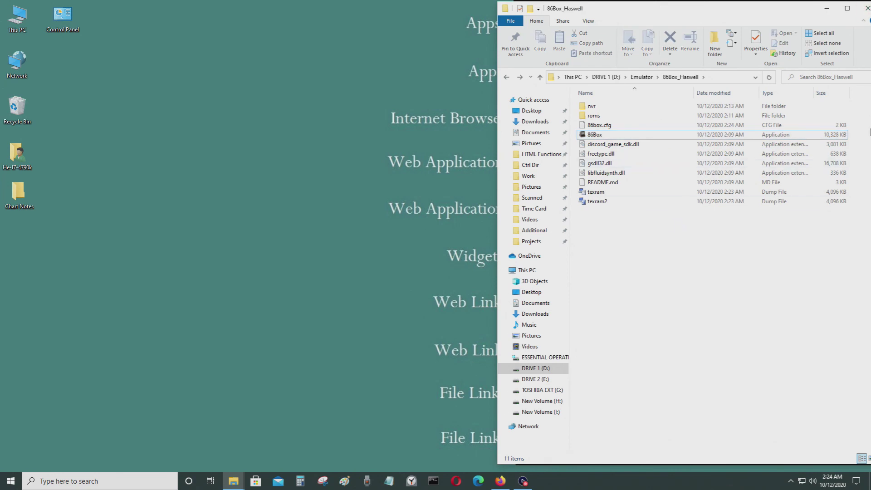
left_click(726, 78)
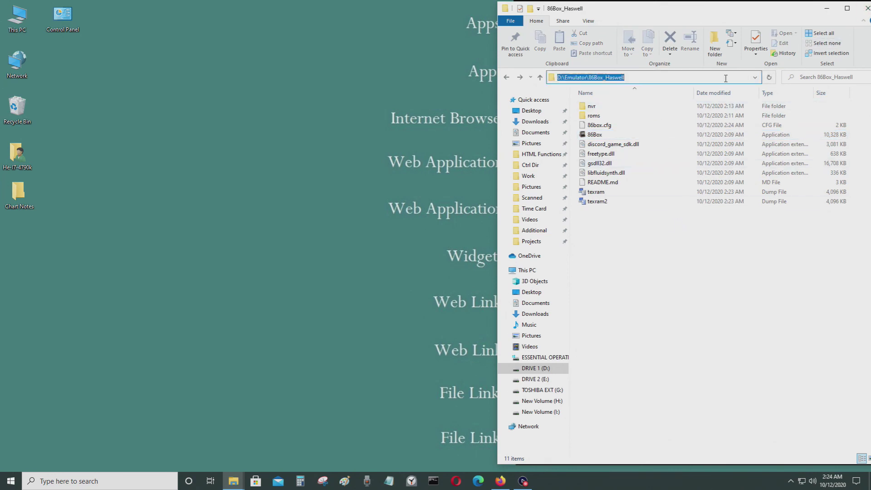
left_click(723, 346)
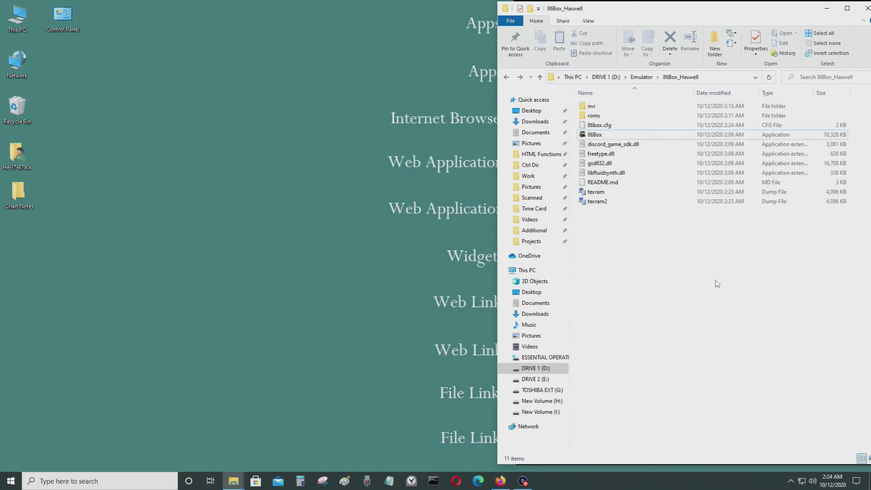